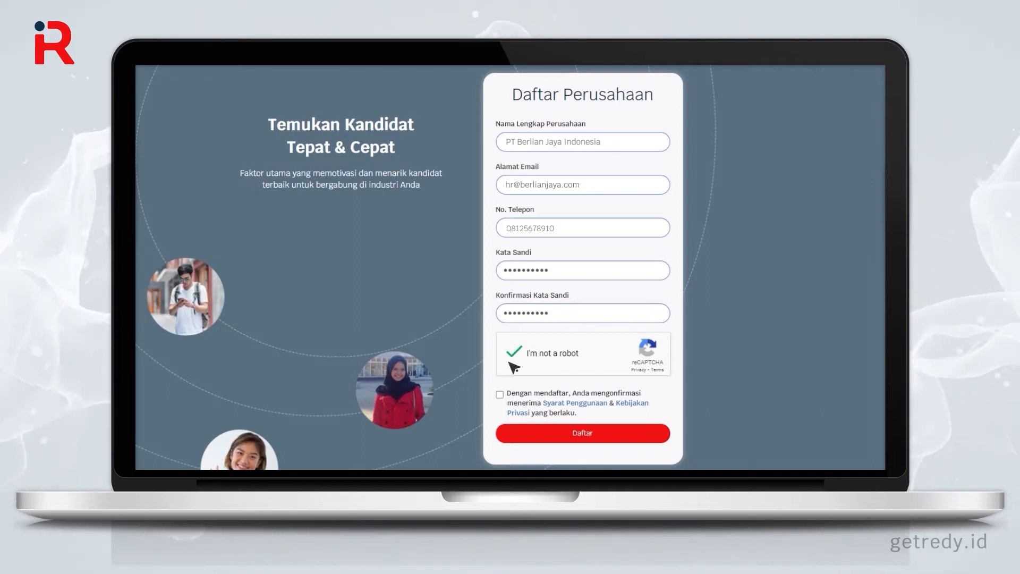
# Step: Accept the terms and conditions and submit the REDY Bisnis company registration
pyautogui.click(499, 394)
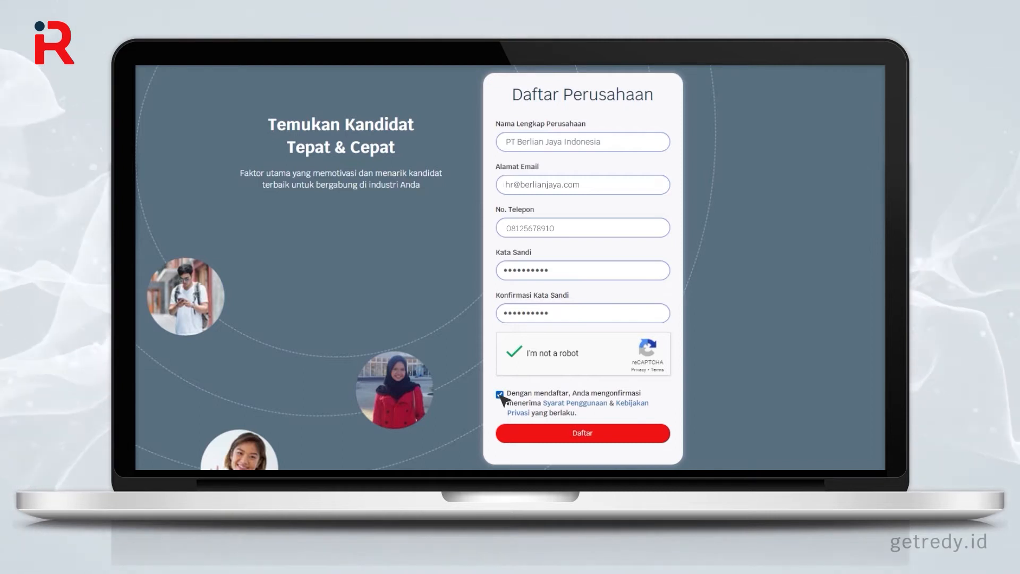
pyautogui.click(582, 437)
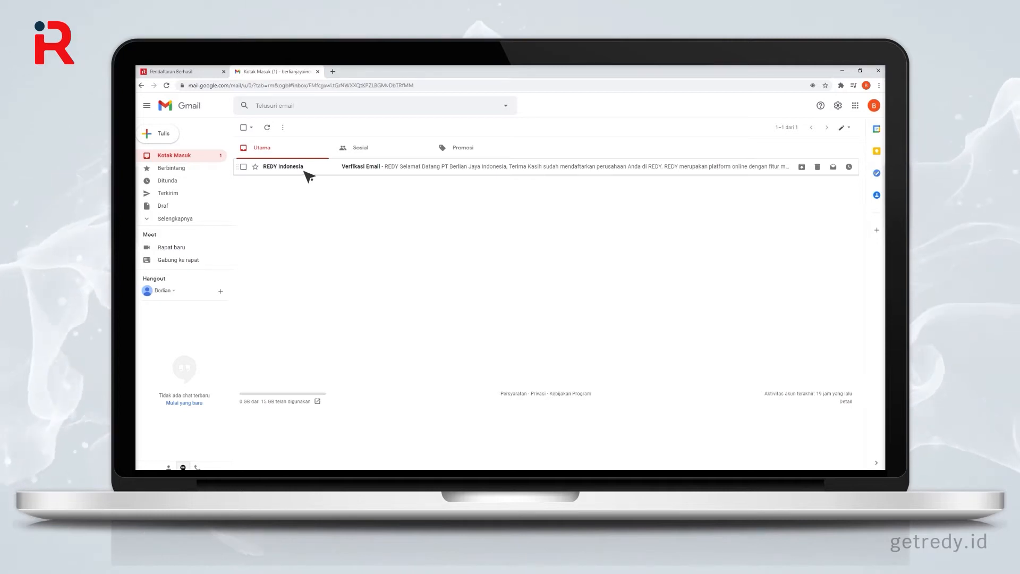
# Step: Open REDY Indonesia's Verifikasi Email message and confirm the company e-mail address
pyautogui.click(306, 171)
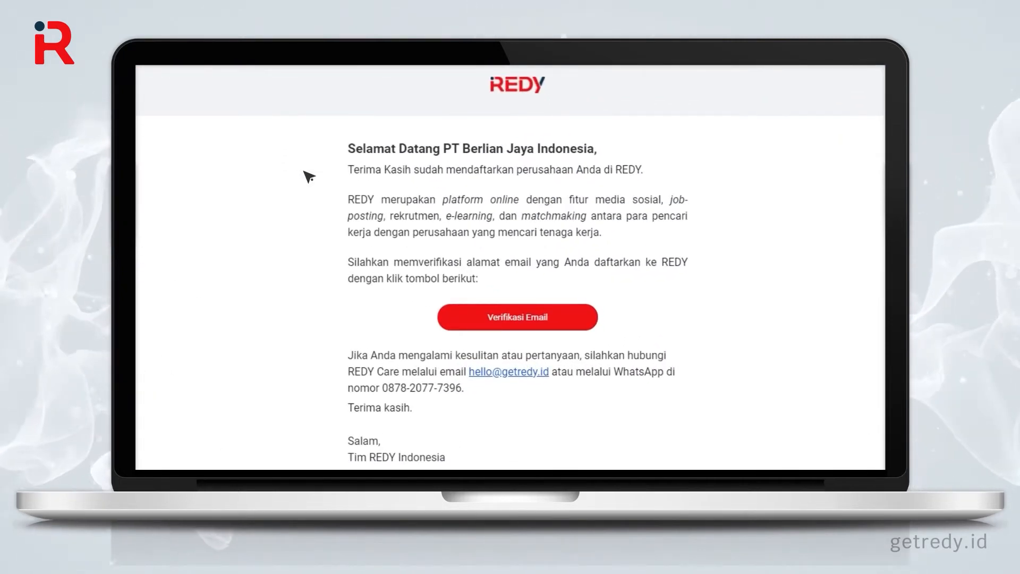
pyautogui.click(524, 329)
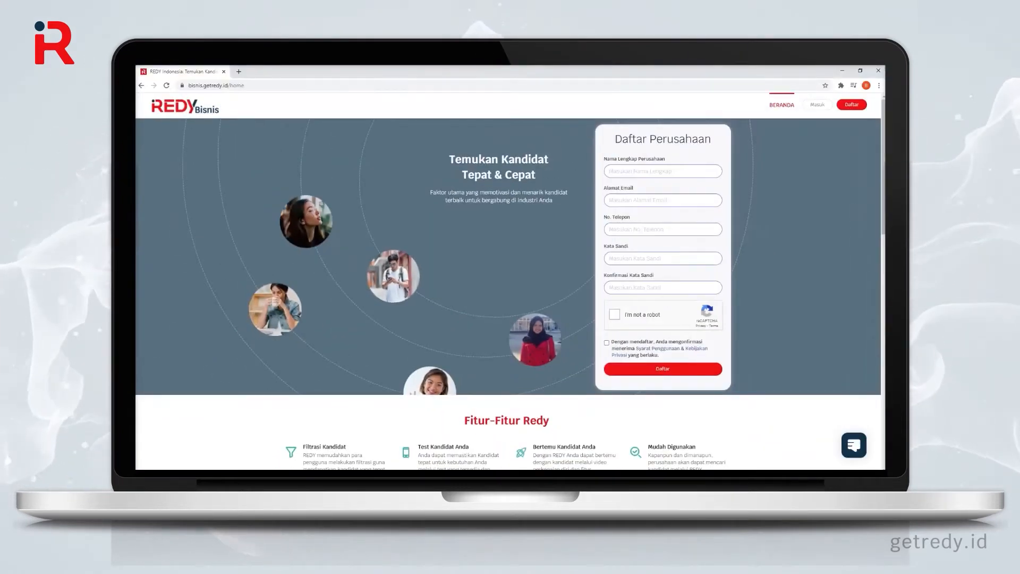
# Step: Log in with the company e-mail, account password and reCAPTCHA check
pyautogui.click(818, 106)
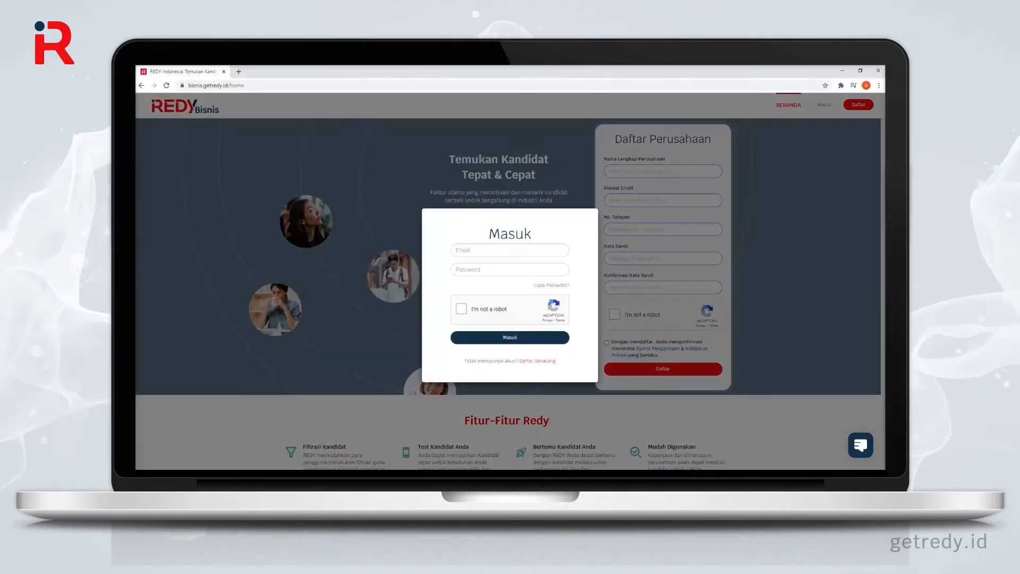
pyautogui.click(542, 249)
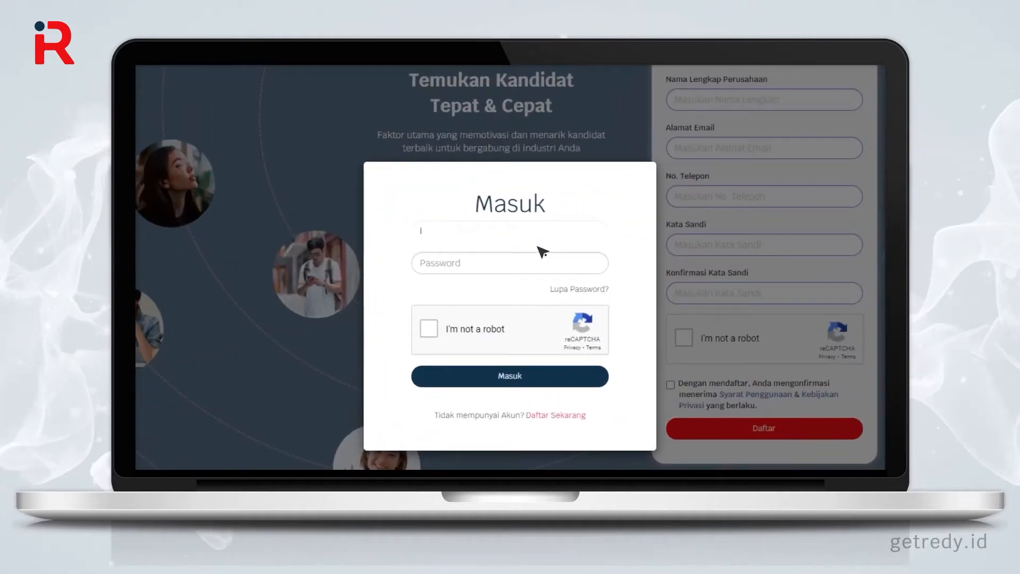
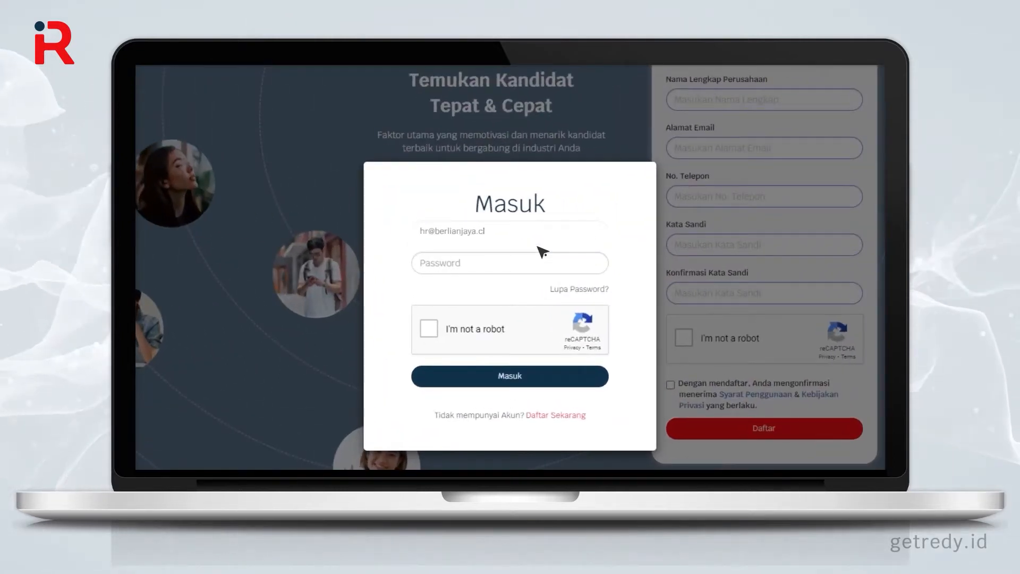
pyautogui.click(545, 269)
pyautogui.write('**********')
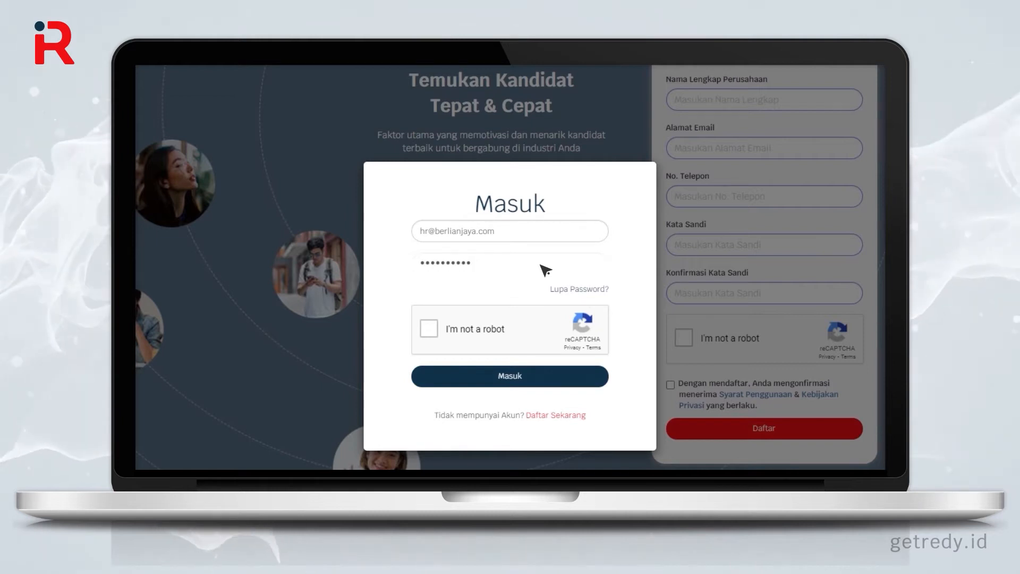
pyautogui.click(432, 331)
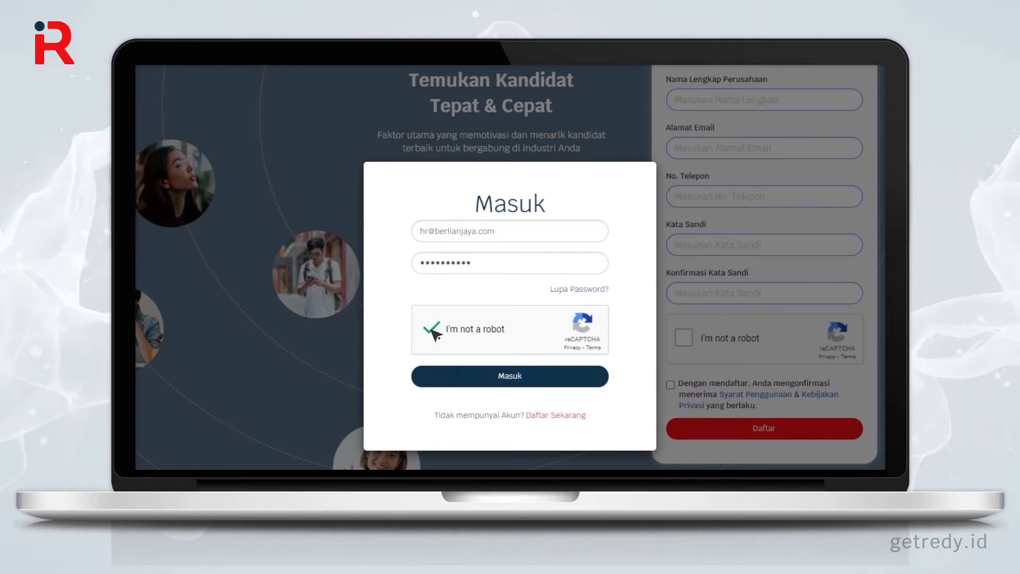
pyautogui.click(514, 385)
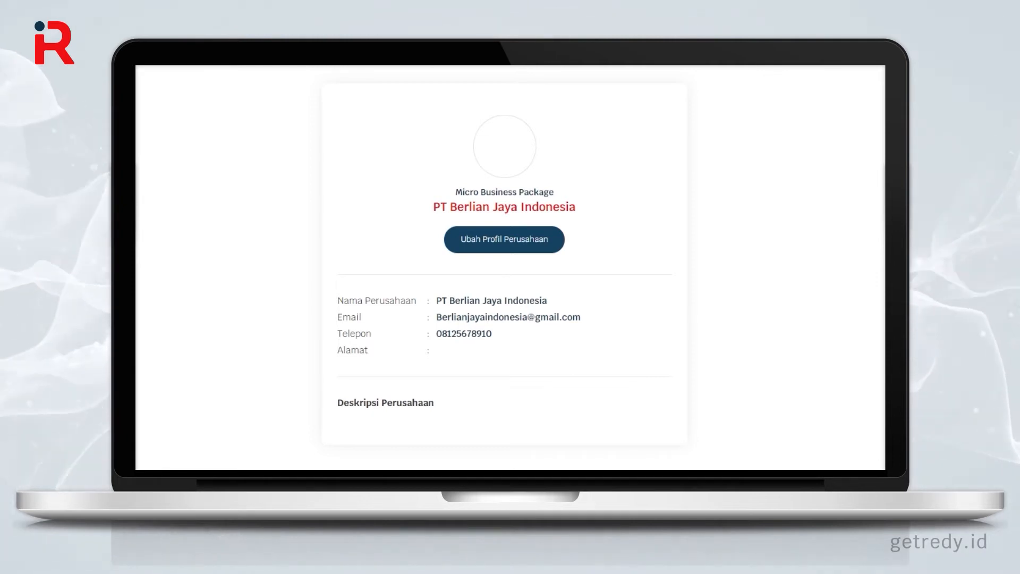
pyautogui.click(504, 239)
pyautogui.click(564, 341)
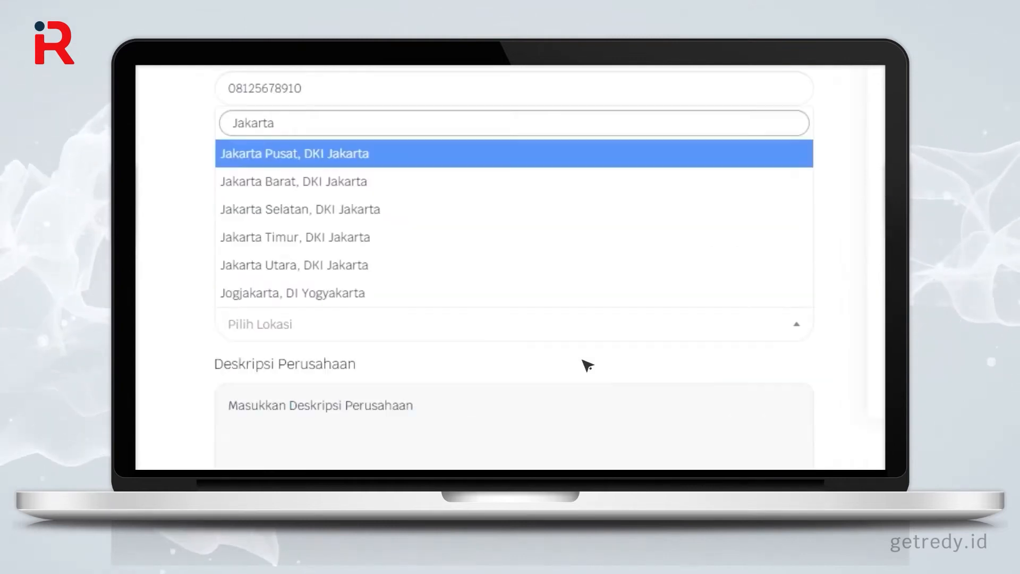
pyautogui.write('Pusa')
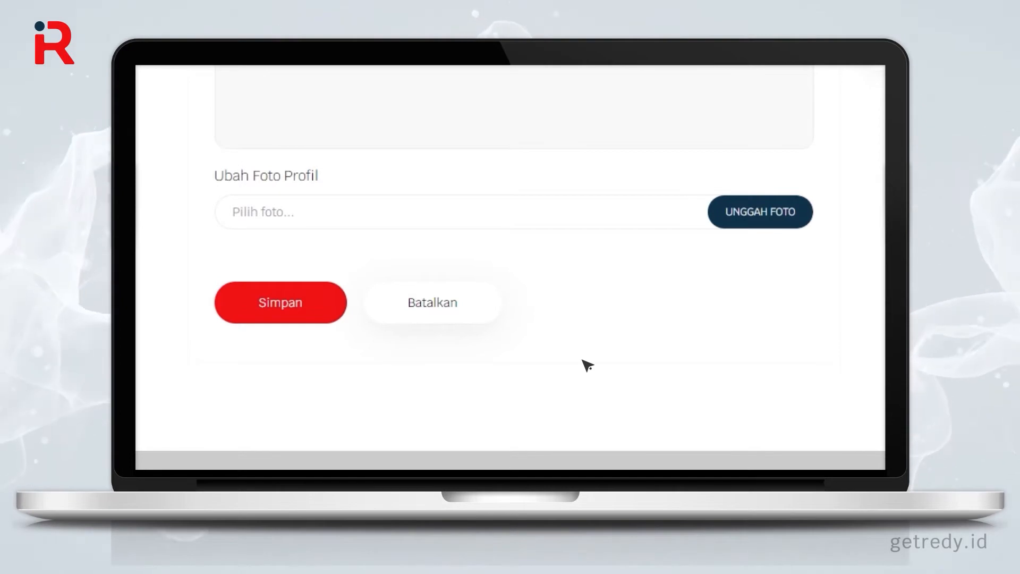
pyautogui.click(758, 229)
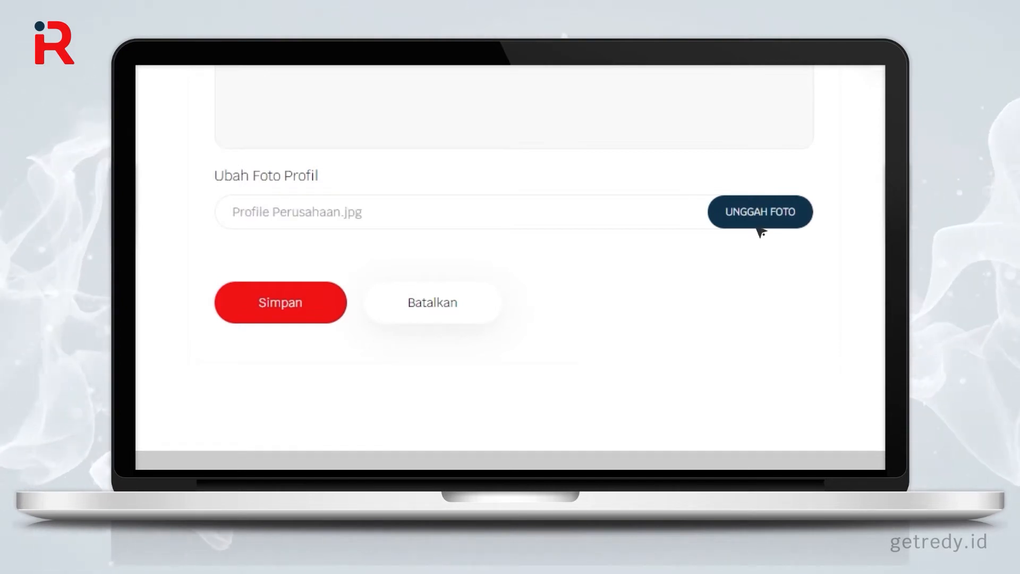
pyautogui.click(321, 314)
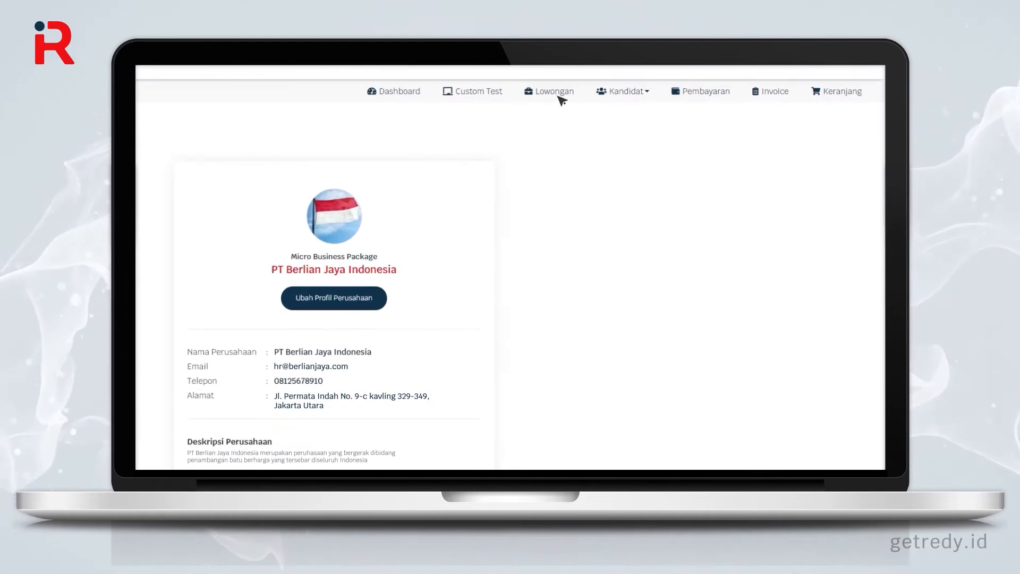
pyautogui.click(555, 93)
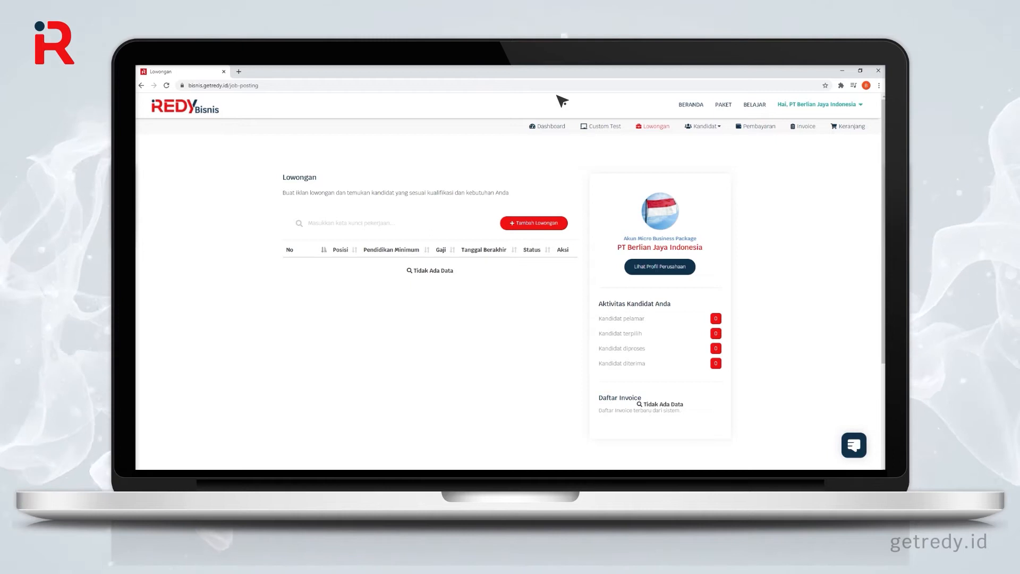
# Step: Start a new 'Finance & Accounting' vacancy with pasted job duties and qualifications lists
pyautogui.click(552, 225)
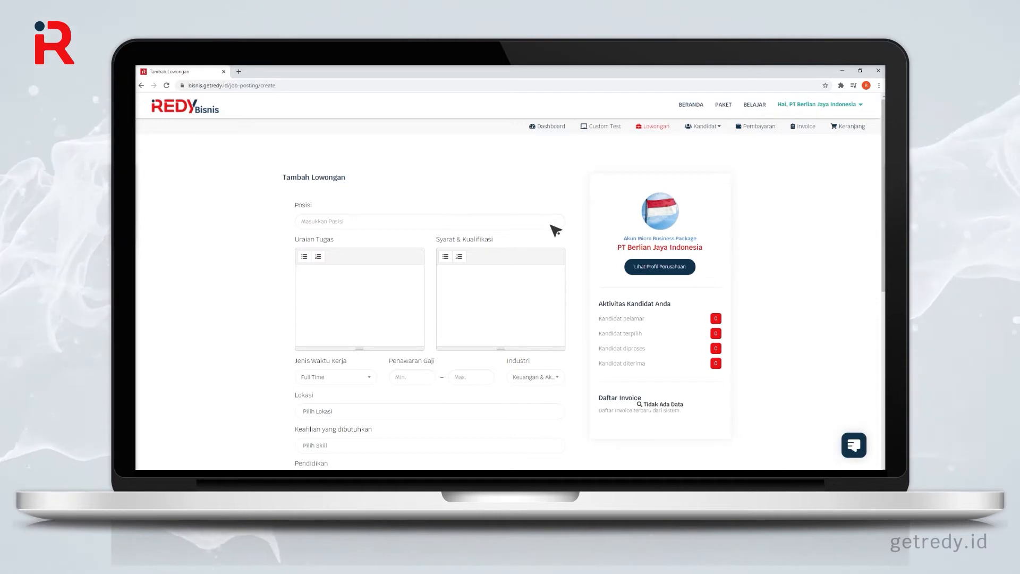
pyautogui.click(425, 228)
pyautogui.write('Finance & Accounting')
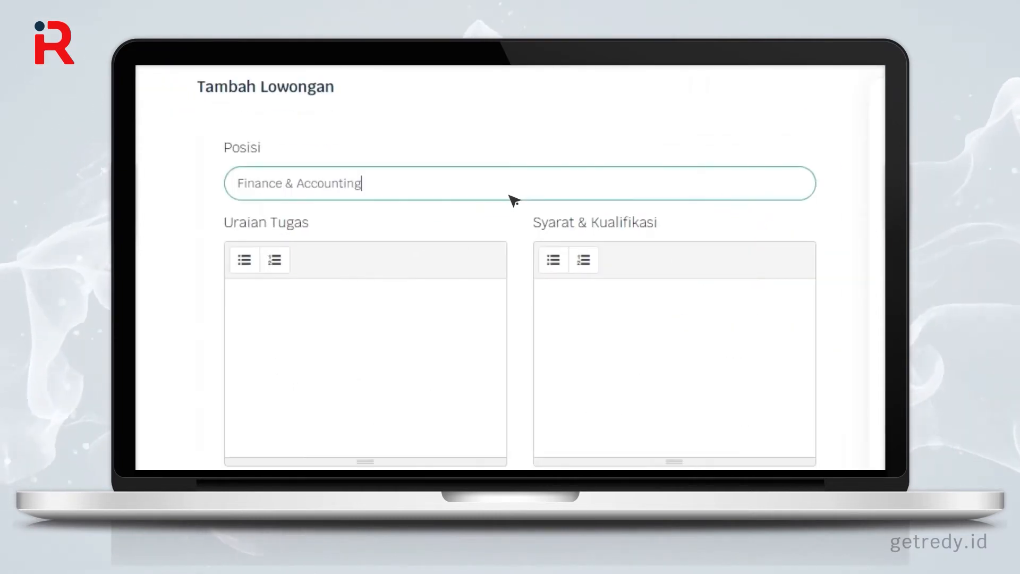
pyautogui.click(485, 298)
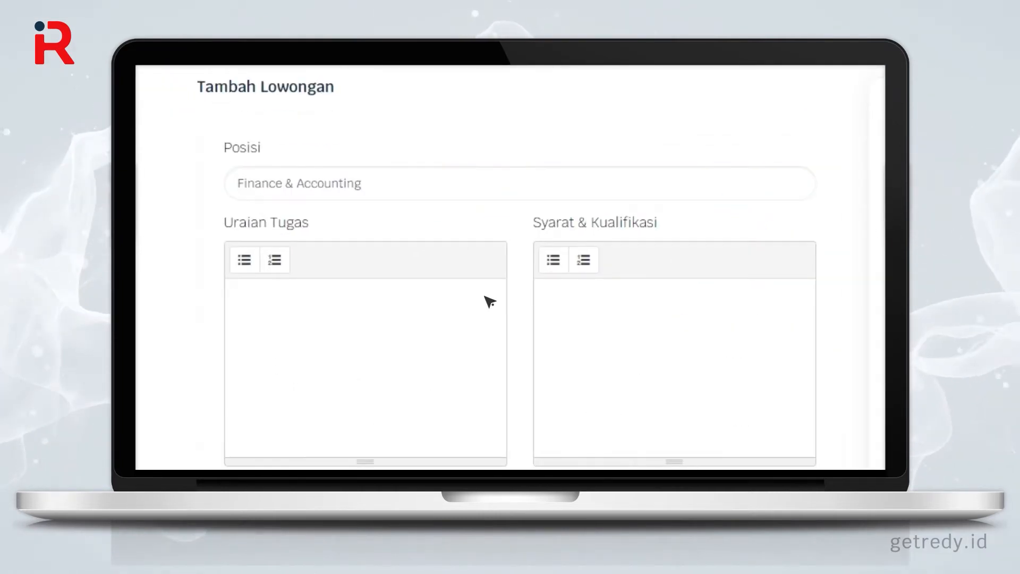
pyautogui.hotkey('ctrl', 'v')
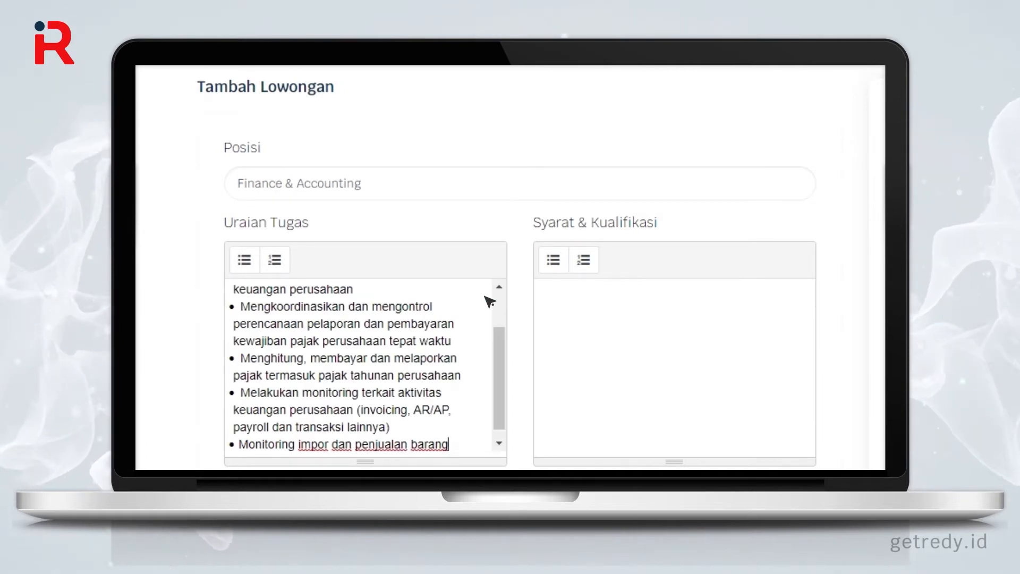
pyautogui.scroll(-2, 760, 255)
pyautogui.click(774, 252)
pyautogui.hotkey('ctrl', 'v')
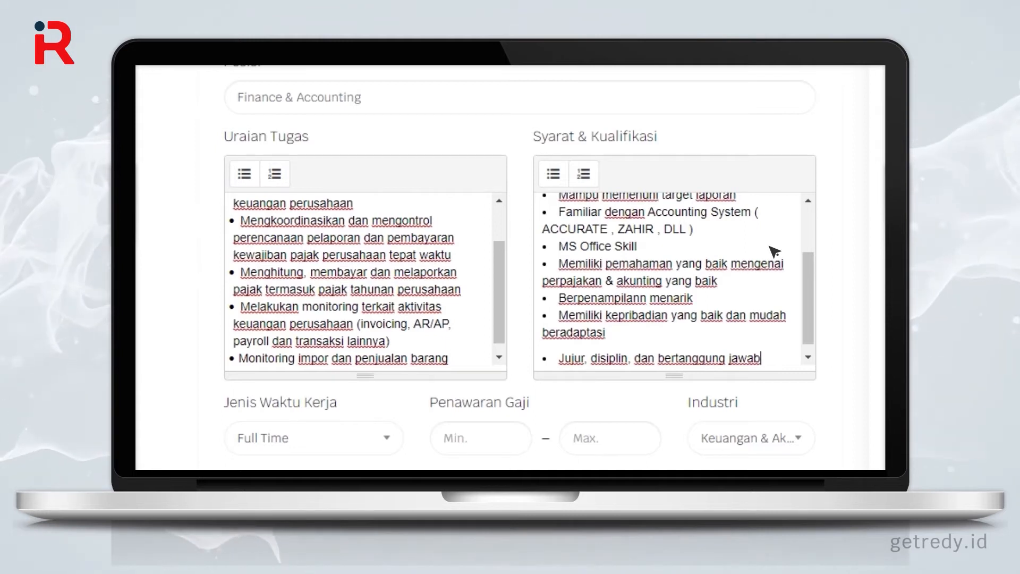
pyautogui.scroll(-4, 774, 252)
# Step: Keep Full Time work type, set salary 1,000,000 to 5000000, and keep the finance industry
pyautogui.click(374, 223)
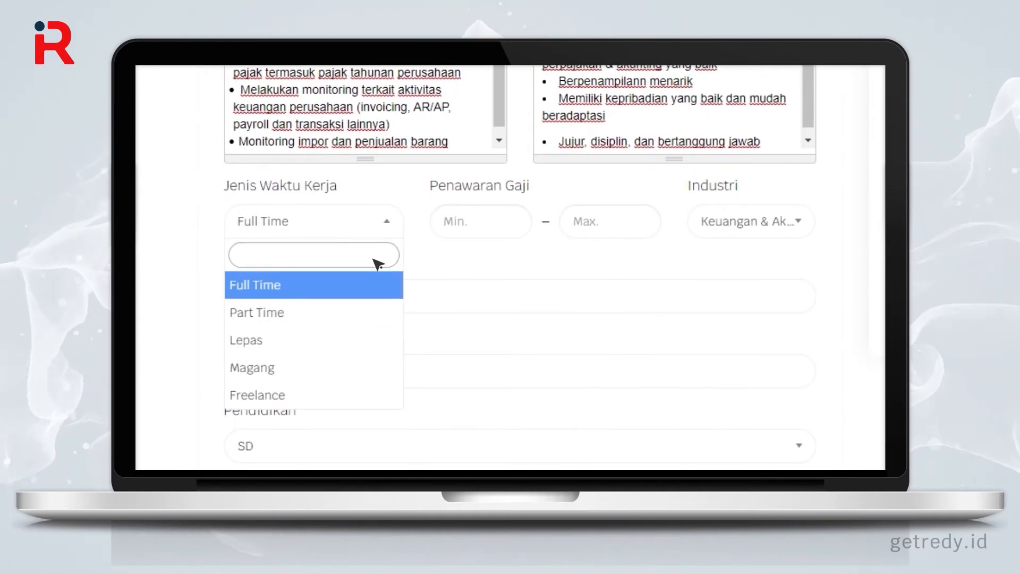
pyautogui.press('Escape')
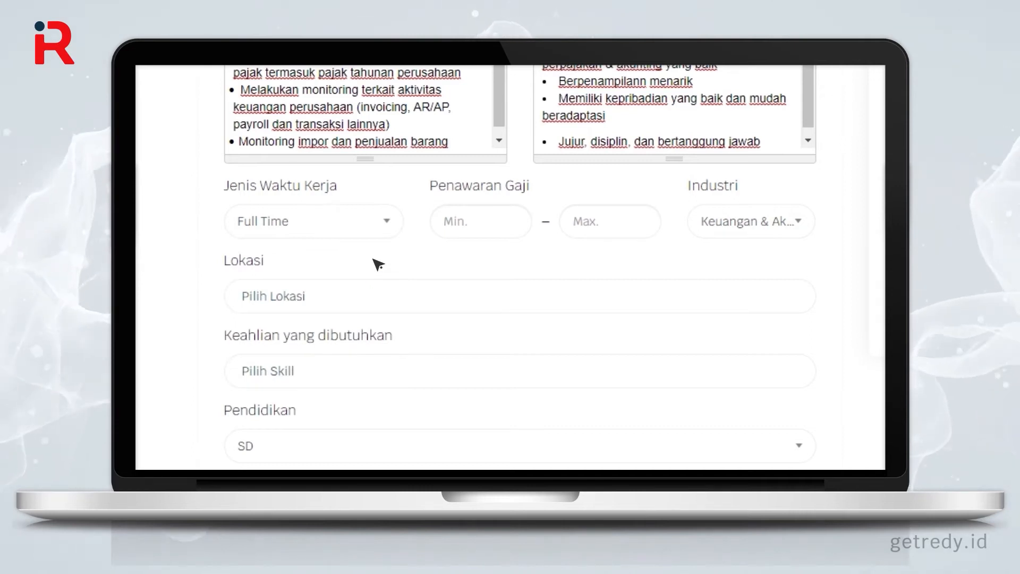
pyautogui.click(505, 228)
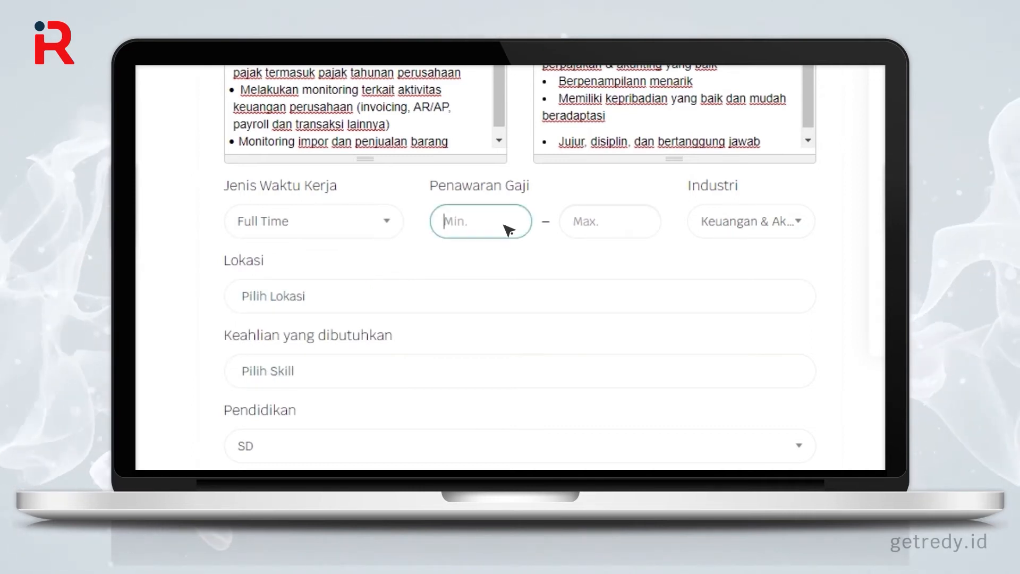
pyautogui.write('1,000,0')
pyautogui.write('000')
pyautogui.click(585, 222)
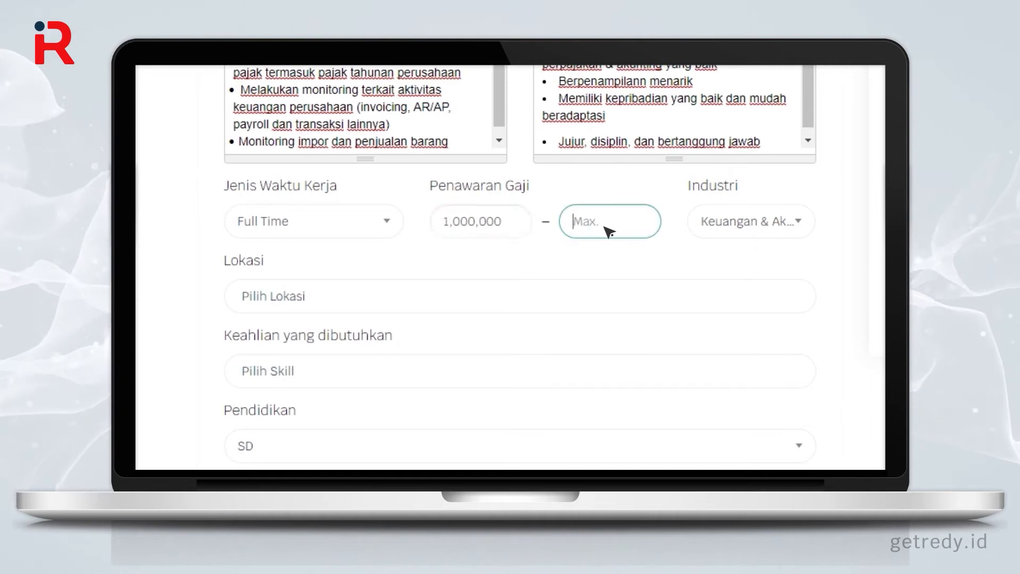
pyautogui.write('5000000')
pyautogui.click(800, 223)
pyautogui.click(803, 228)
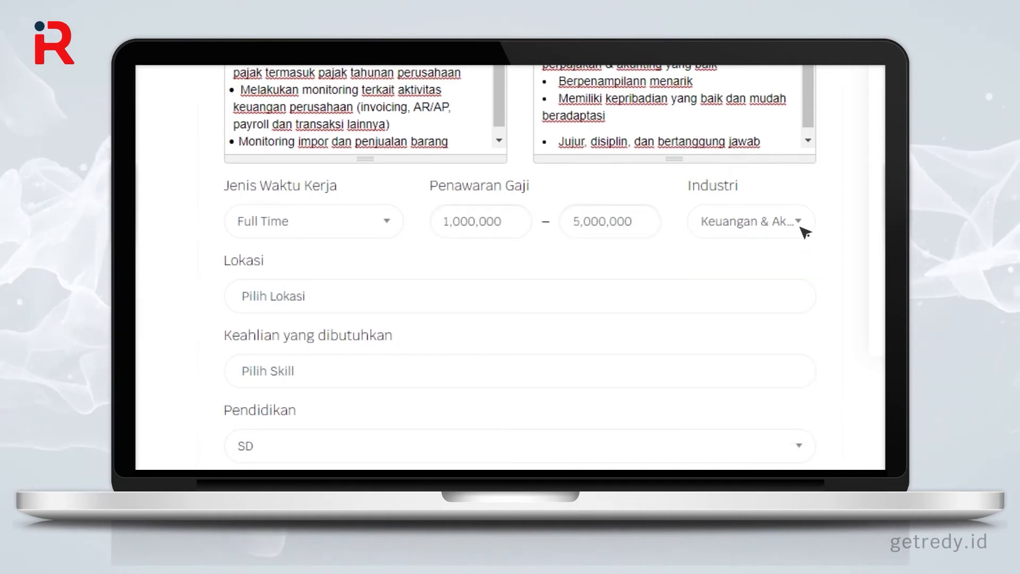
# Step: Set location Jakarta Utara, DKI Jakarta, required skill Administrasi, and education SMK
pyautogui.click(783, 301)
pyautogui.write('Jakarta')
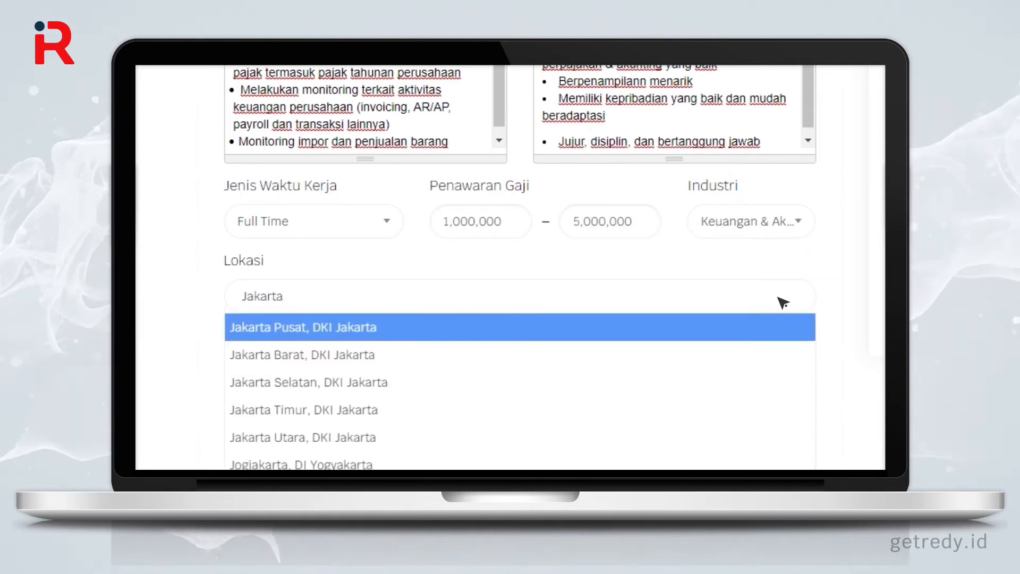
pyautogui.press('Down')
pyautogui.press('Down')
pyautogui.press('Down')
pyautogui.press('Down')
pyautogui.press('Return')
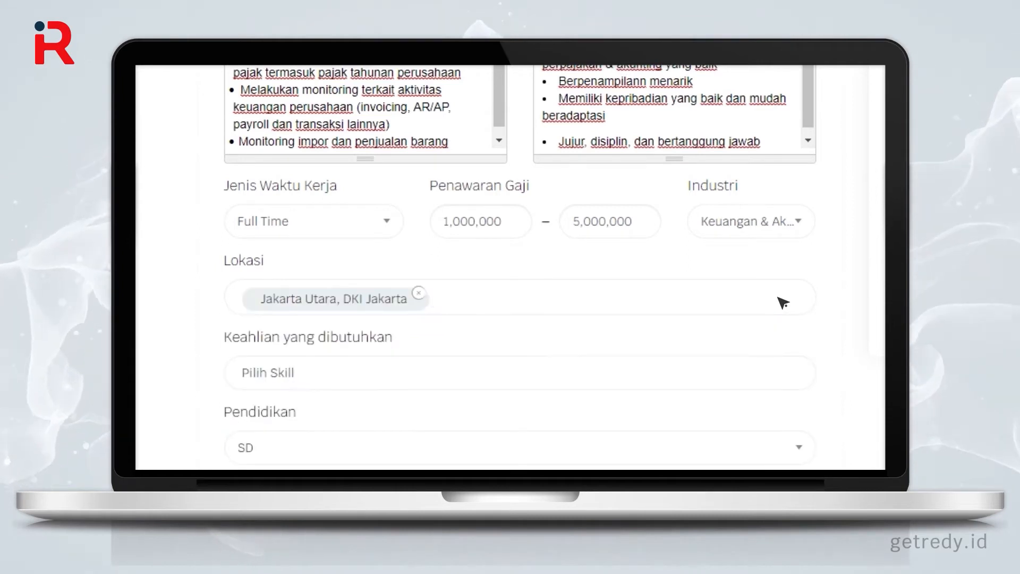
pyautogui.scroll(-5, 783, 301)
pyautogui.click(796, 96)
pyautogui.write('ad')
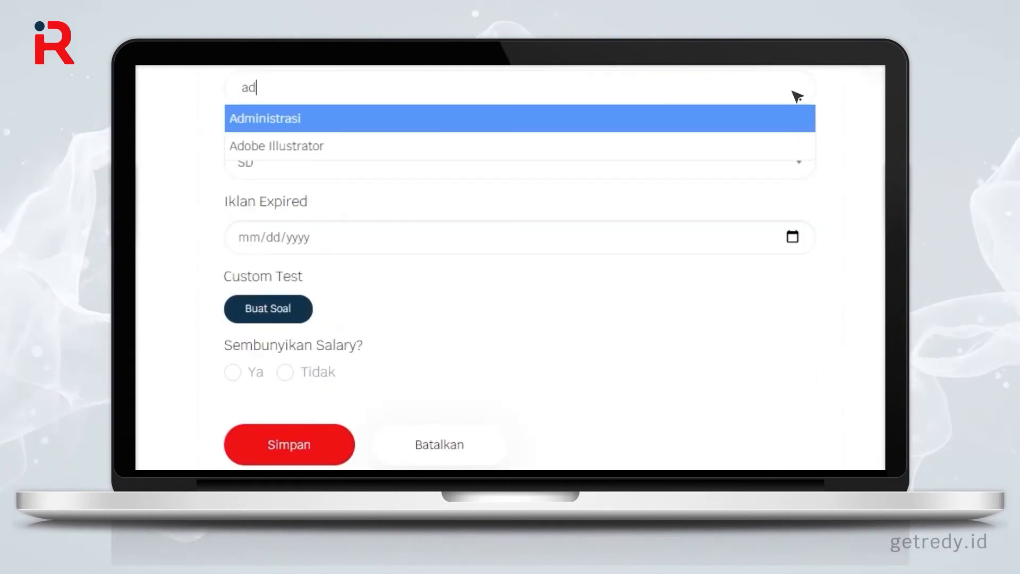
pyautogui.press('Return')
pyautogui.click(781, 169)
pyautogui.press('Down')
pyautogui.press('Down')
pyautogui.press('Down')
pyautogui.press('Return')
# Step: Set the ad expiry to 04/01/2022, keep the salary shown, and save as draft
pyautogui.click(764, 244)
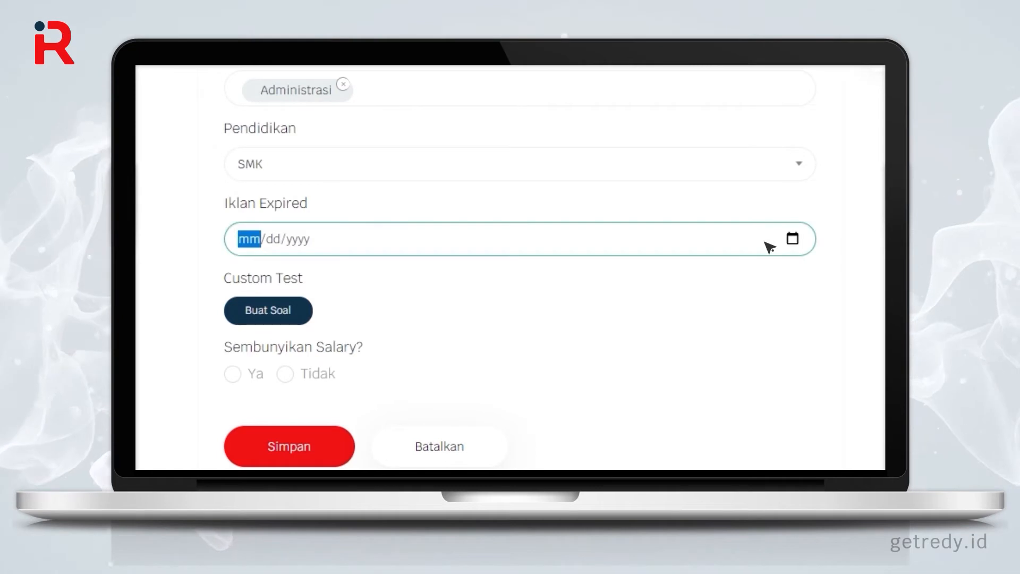
pyautogui.write('04/')
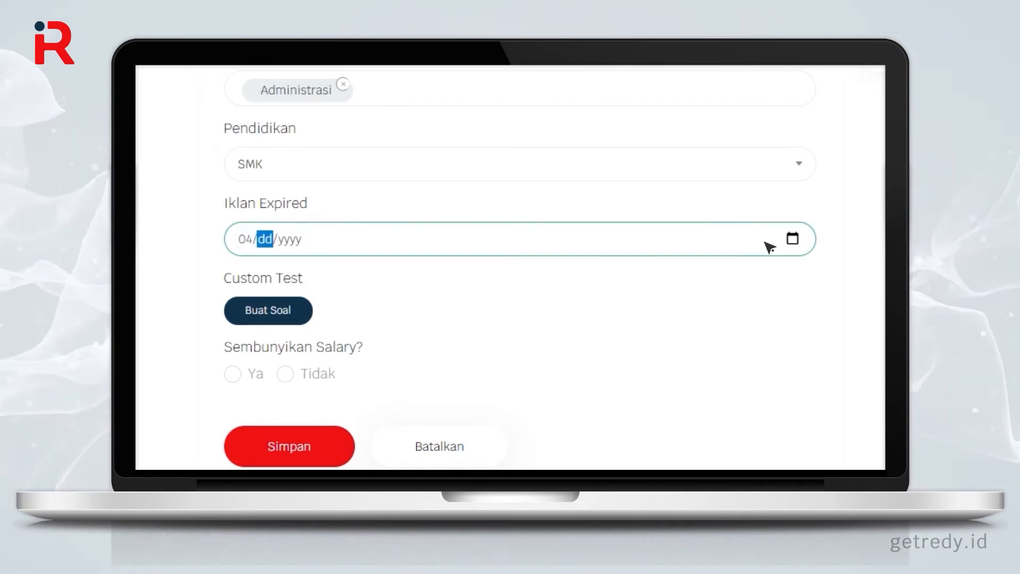
pyautogui.write('01/2022')
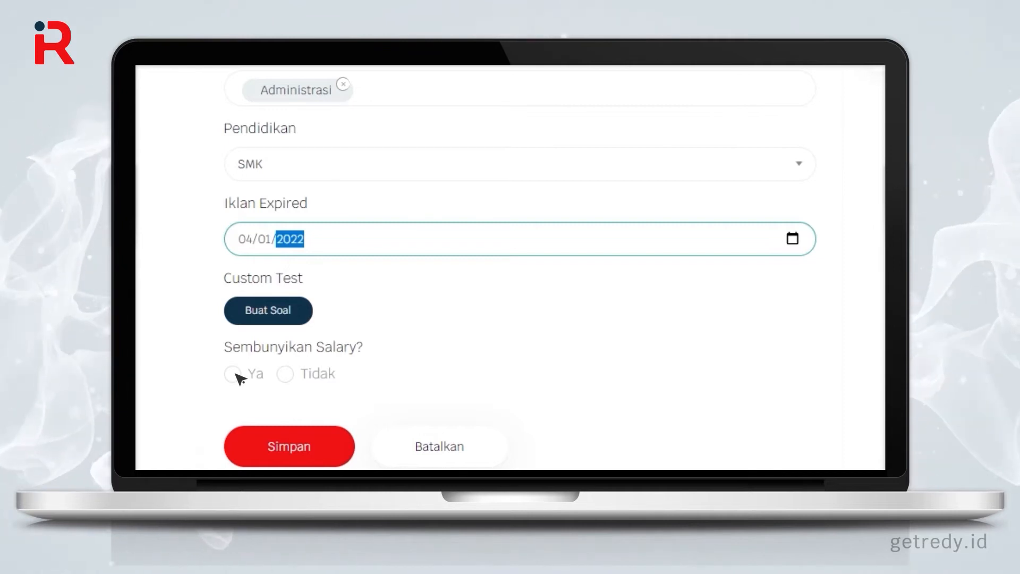
pyautogui.click(285, 374)
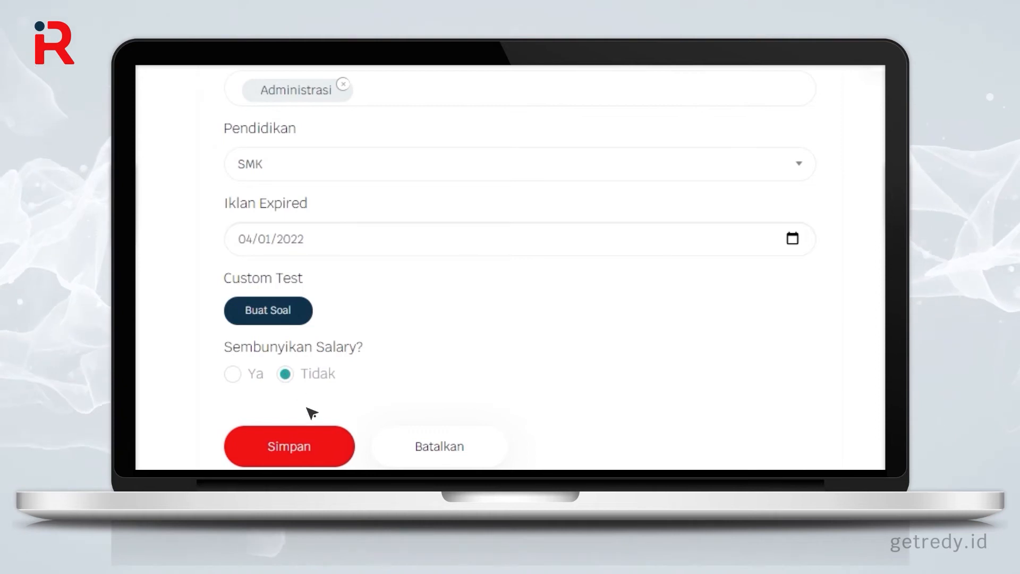
pyautogui.click(338, 453)
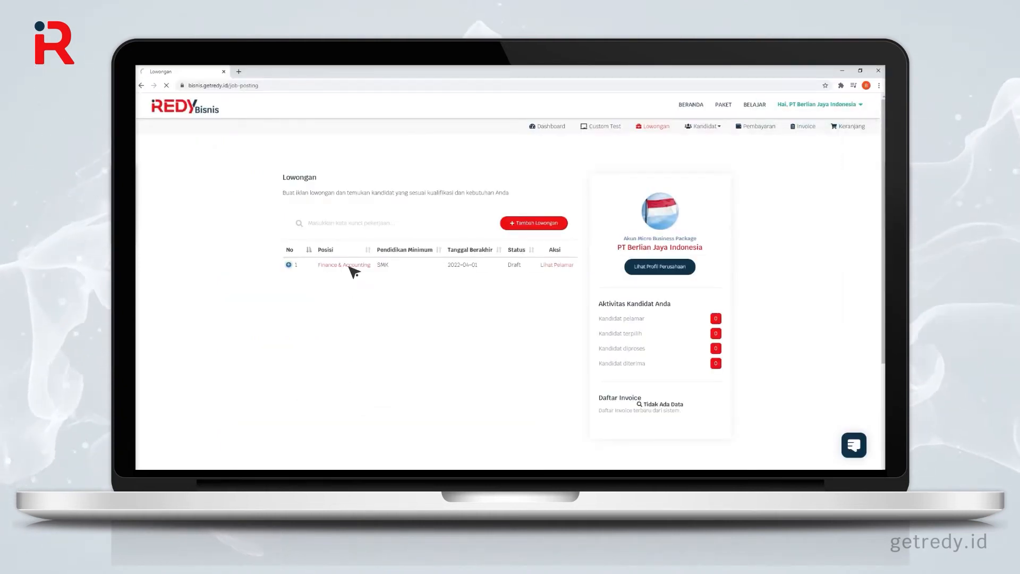
# Step: Open the Finance & Accounting vacancy and publish it with Tayangkan, confirming
pyautogui.click(351, 265)
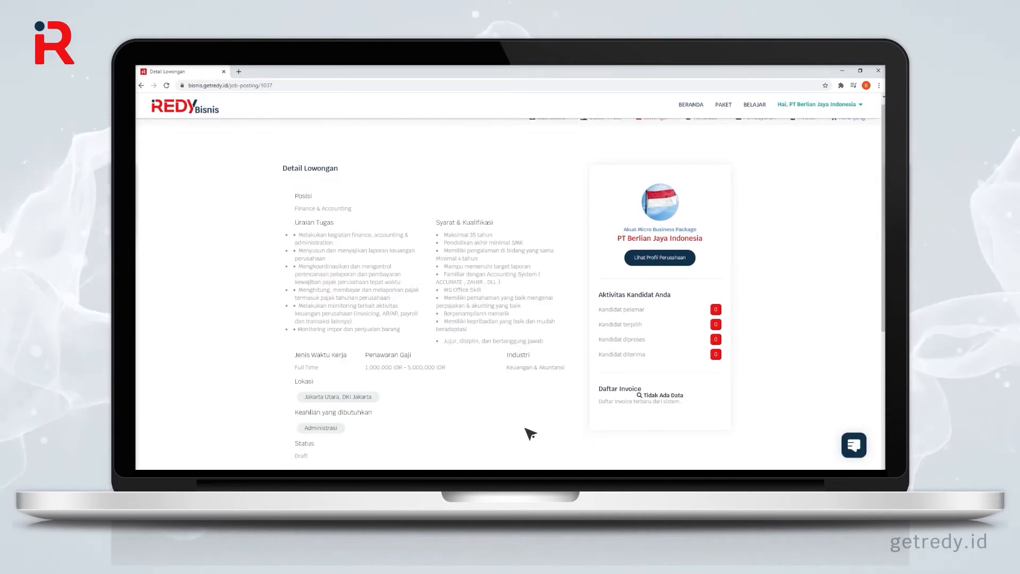
pyautogui.scroll(-5, 531, 434)
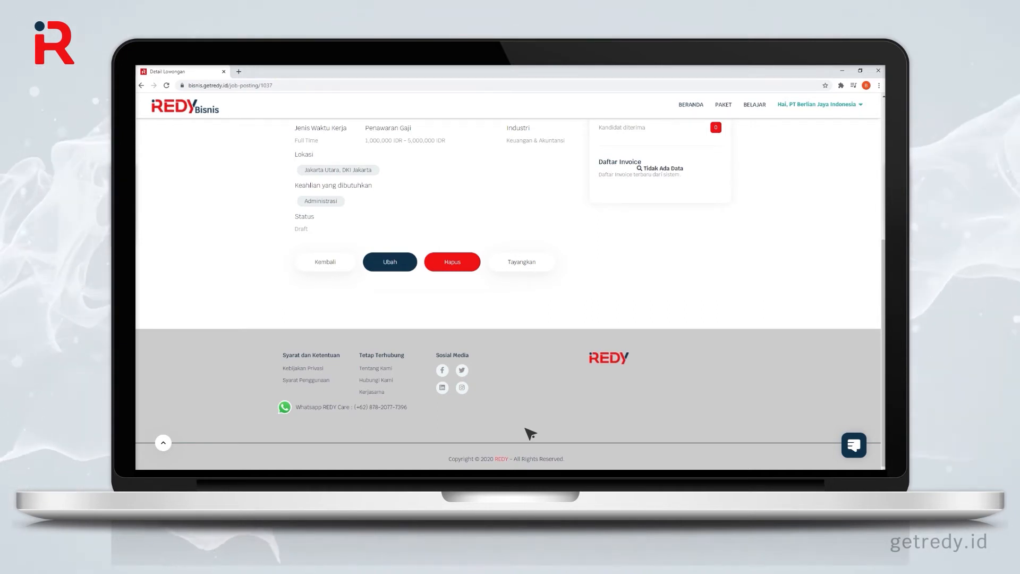
pyautogui.click(522, 262)
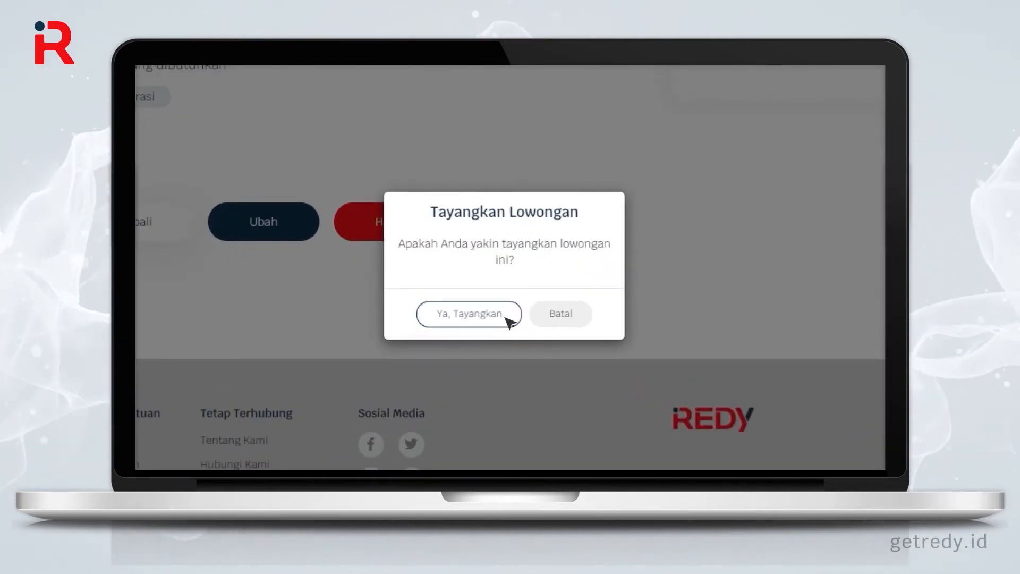
pyautogui.click(508, 320)
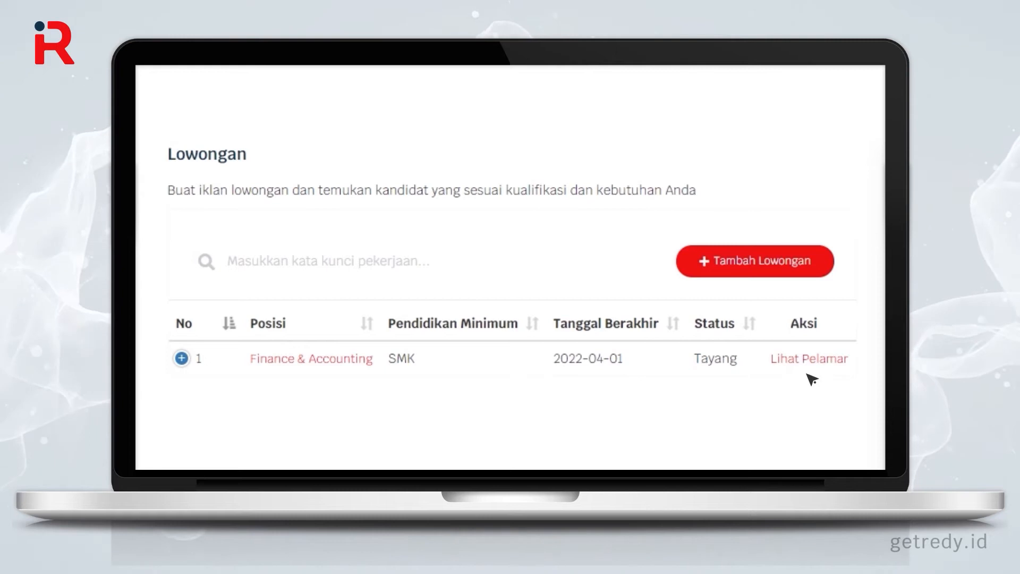
# Step: Open the Finance & Accounting applicant's profile, scroll through it, and watch then close the Video Profil
pyautogui.click(822, 362)
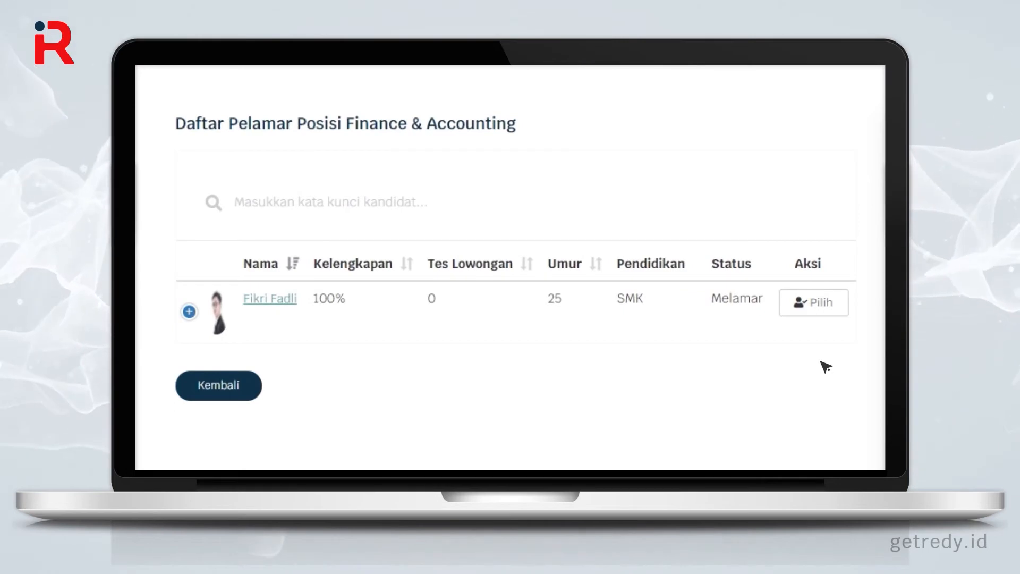
pyautogui.click(282, 299)
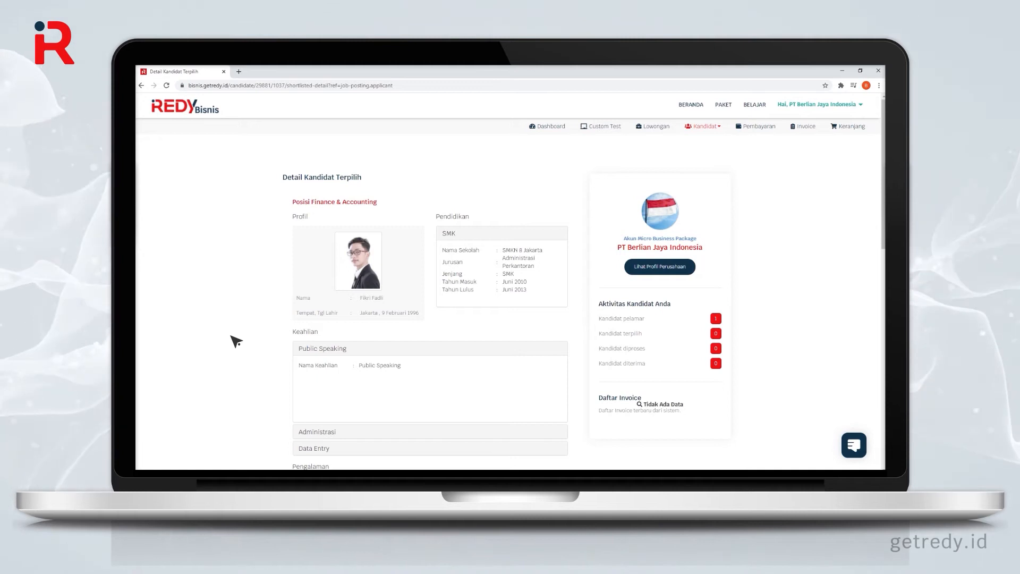
pyautogui.scroll(-3, 233, 340)
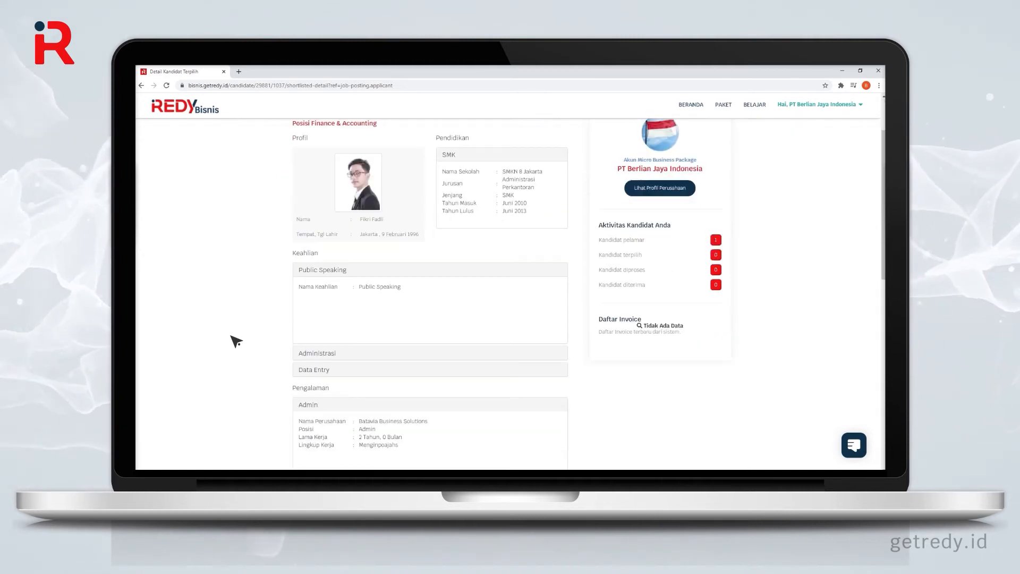
pyautogui.scroll(-5, 233, 340)
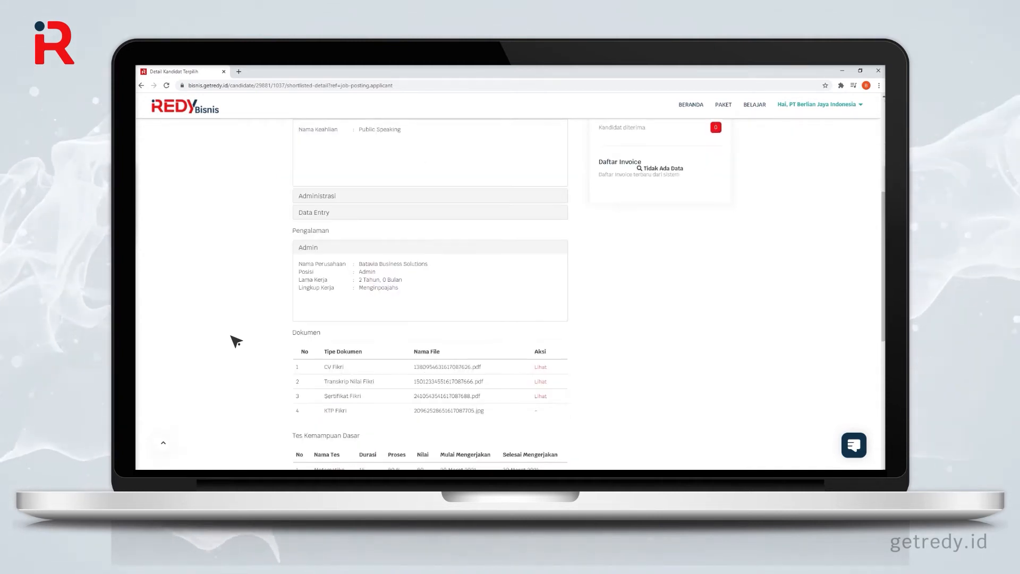
pyautogui.scroll(-2, 236, 341)
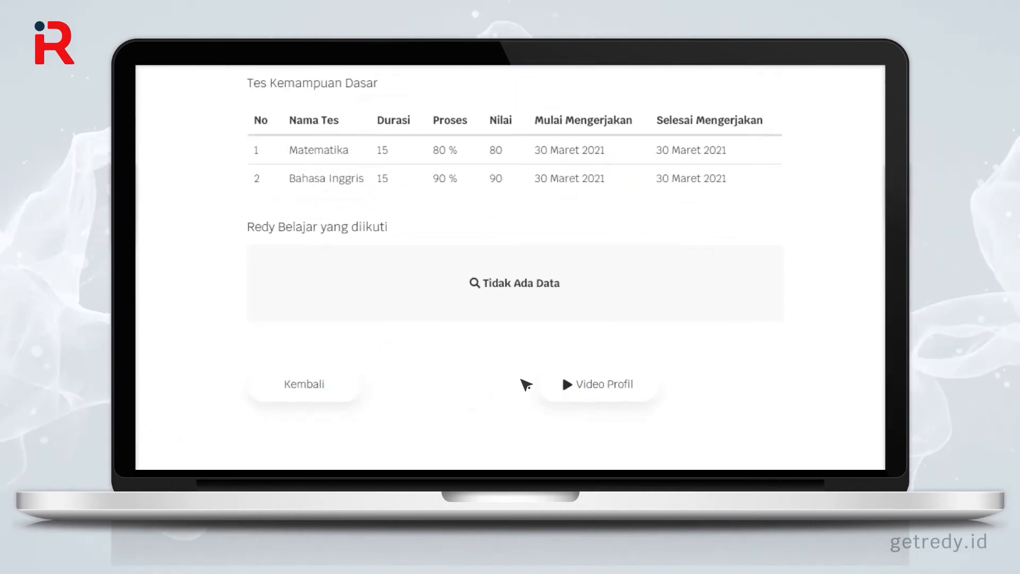
pyautogui.click(473, 393)
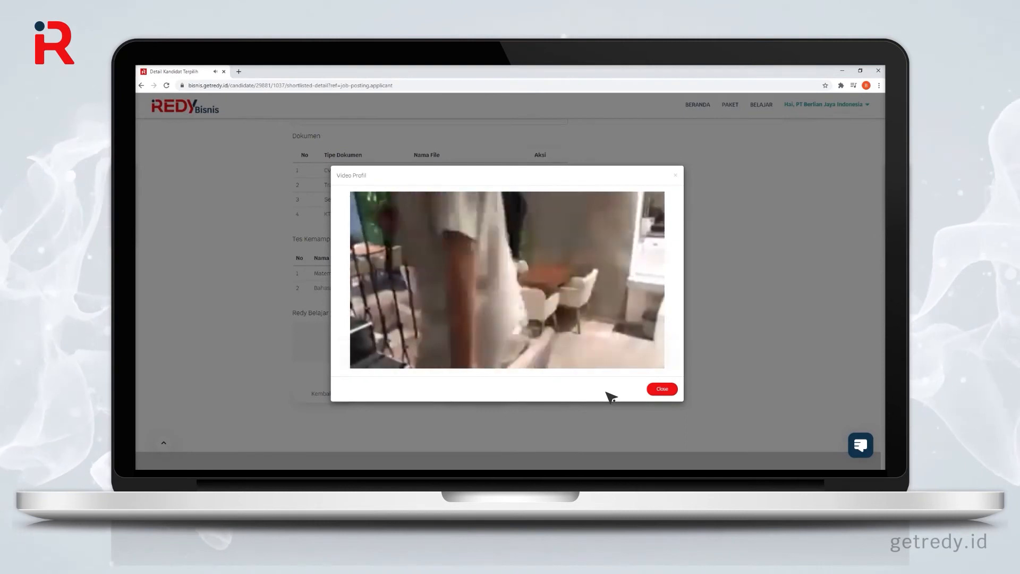
pyautogui.click(665, 391)
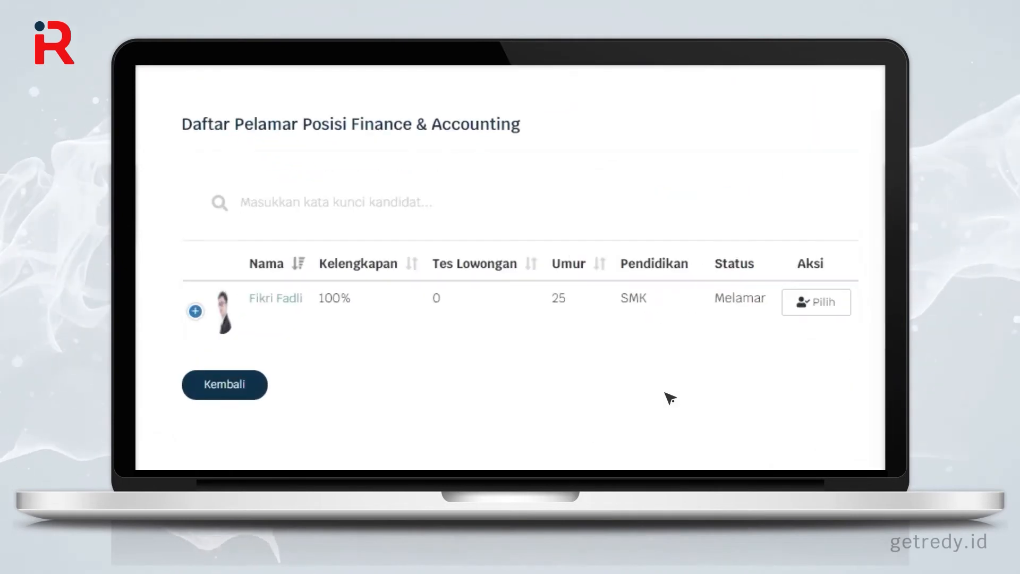
# Step: Mark the applicant as Dipilih by choosing Pilih and confirming 'Ya, pilih kandidat!'
pyautogui.click(818, 303)
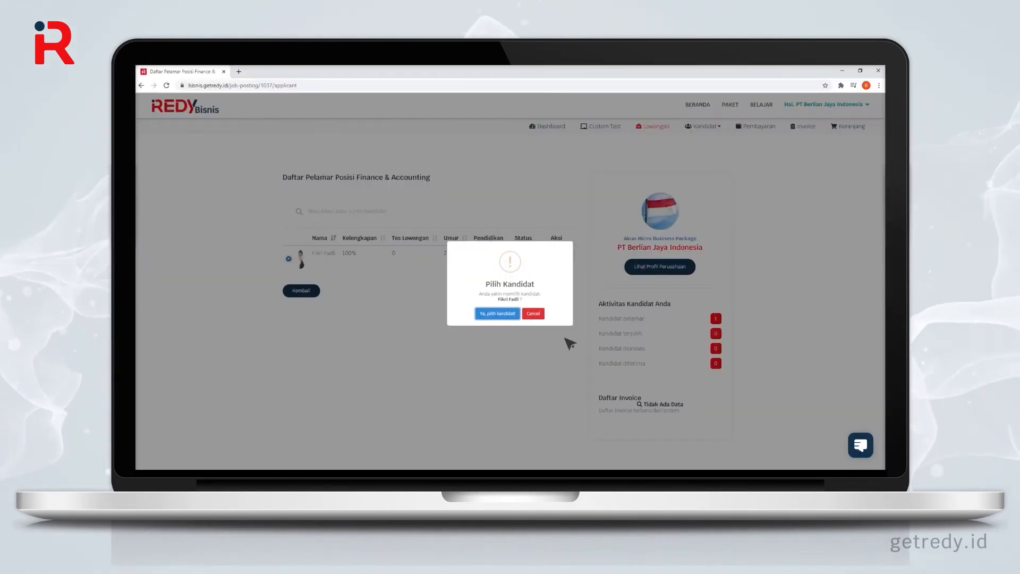
pyautogui.click(511, 314)
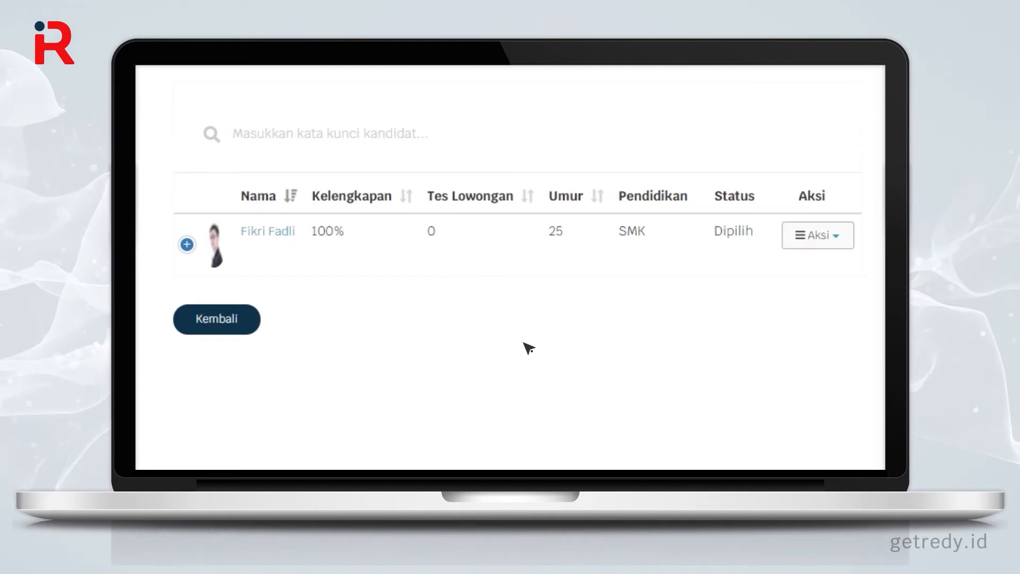
pyautogui.click(824, 236)
# Step: Set the interview schedule to 03/31/2021 at 15:30 and save it
pyautogui.click(828, 275)
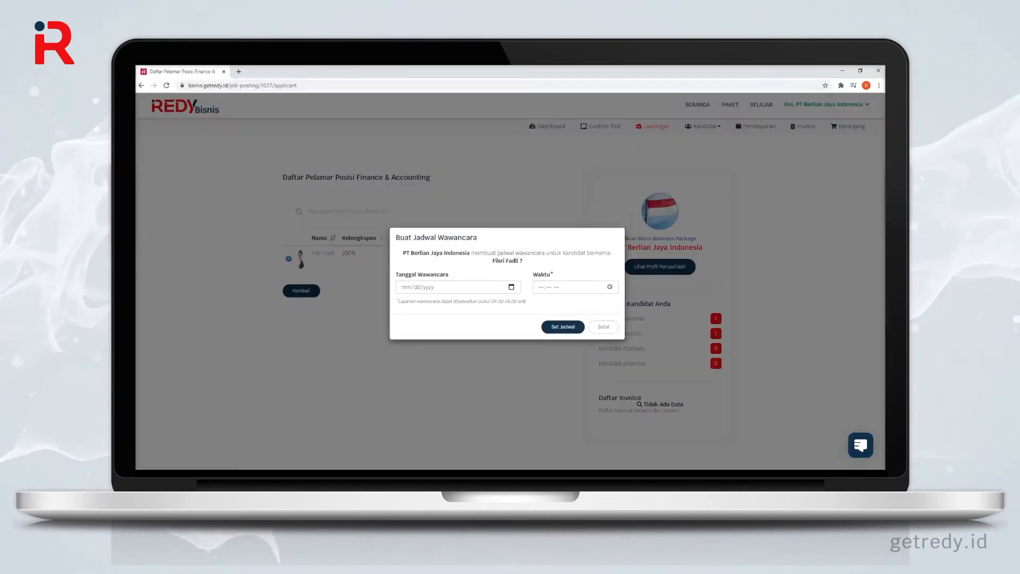
pyautogui.click(407, 271)
pyautogui.write('03/31/')
pyautogui.write('2')
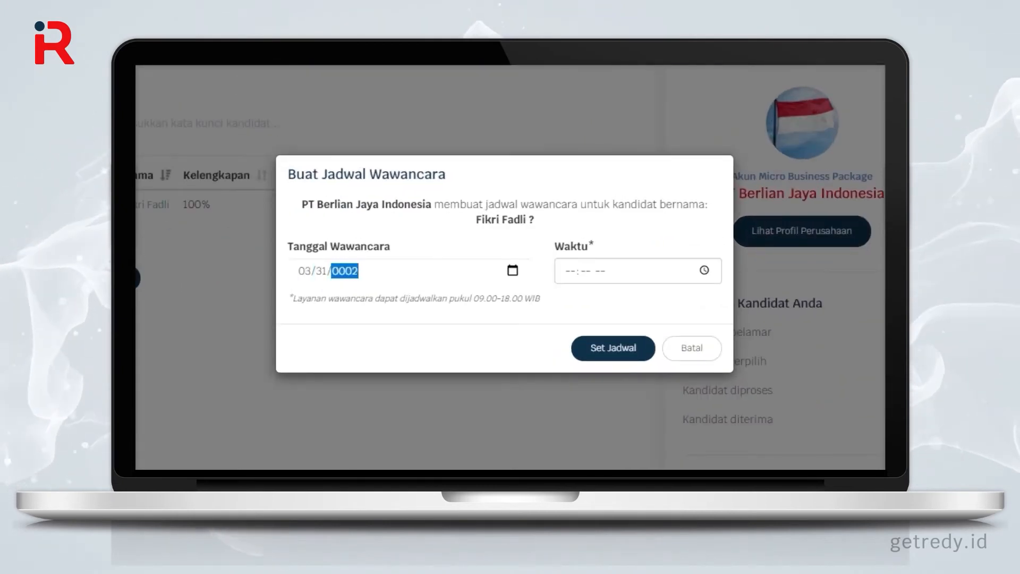
pyautogui.write('021')
pyautogui.press('Tab')
pyautogui.write('1530')
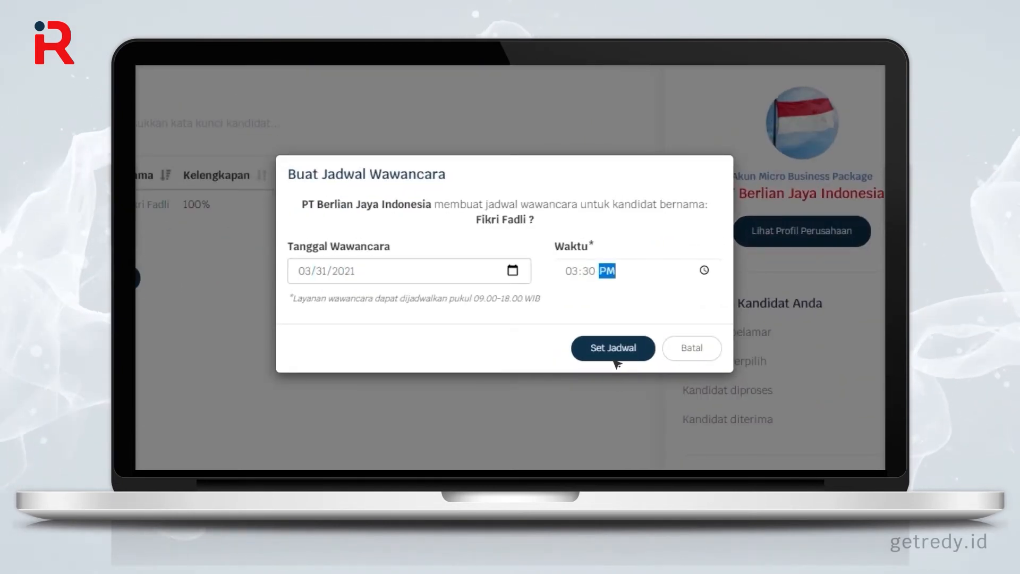
pyautogui.click(615, 353)
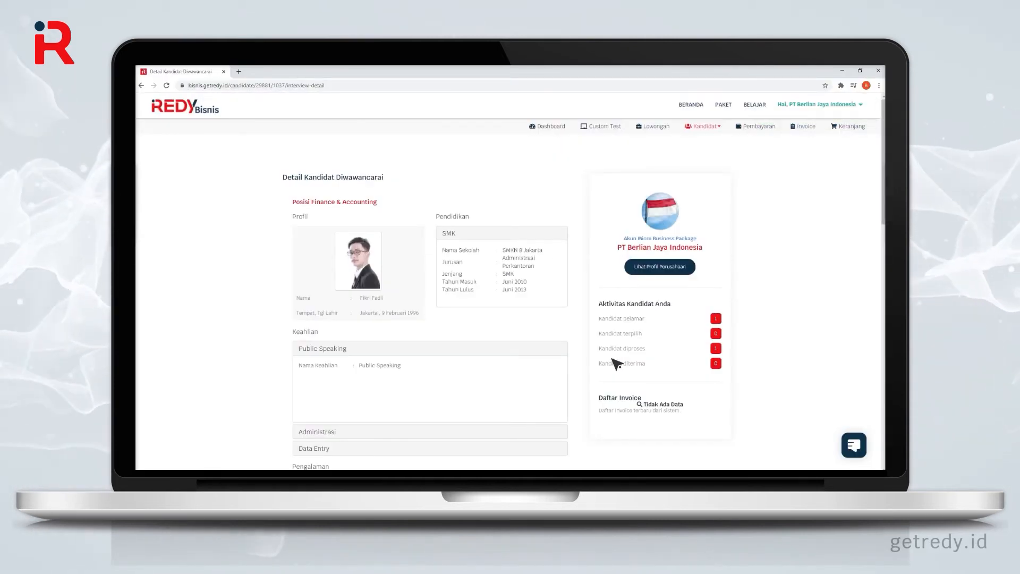
pyautogui.click(554, 131)
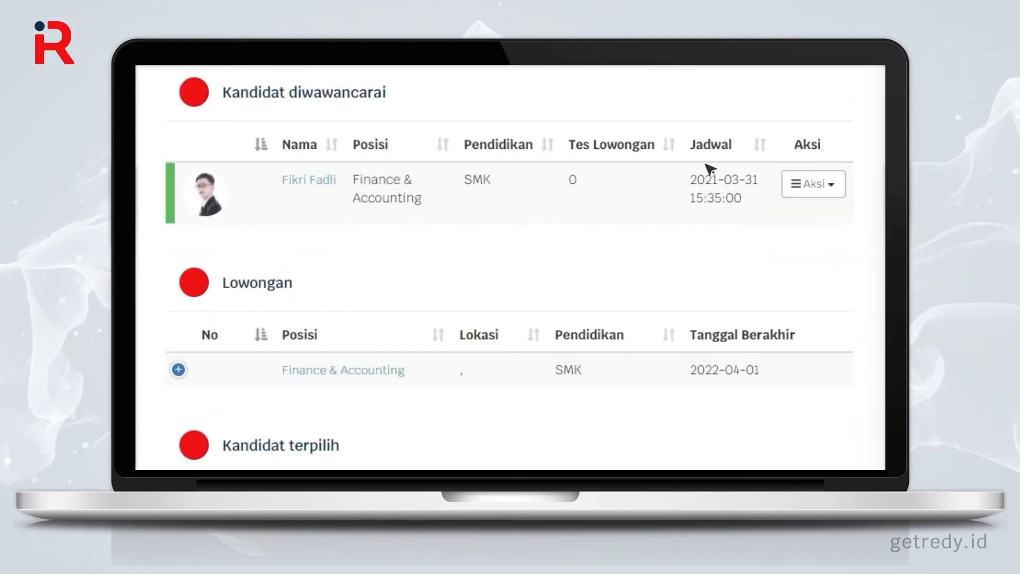
pyautogui.click(816, 186)
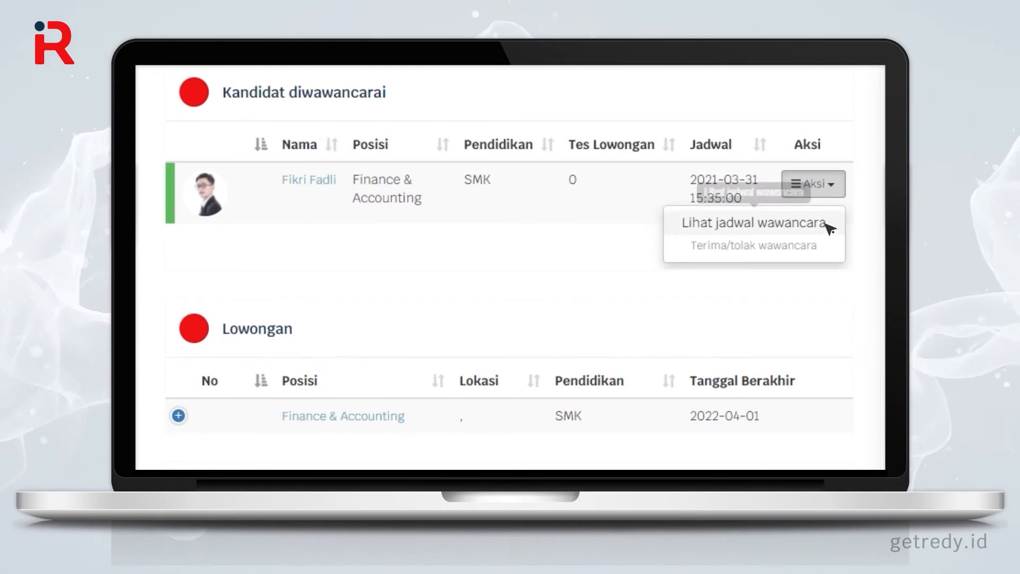
pyautogui.click(829, 226)
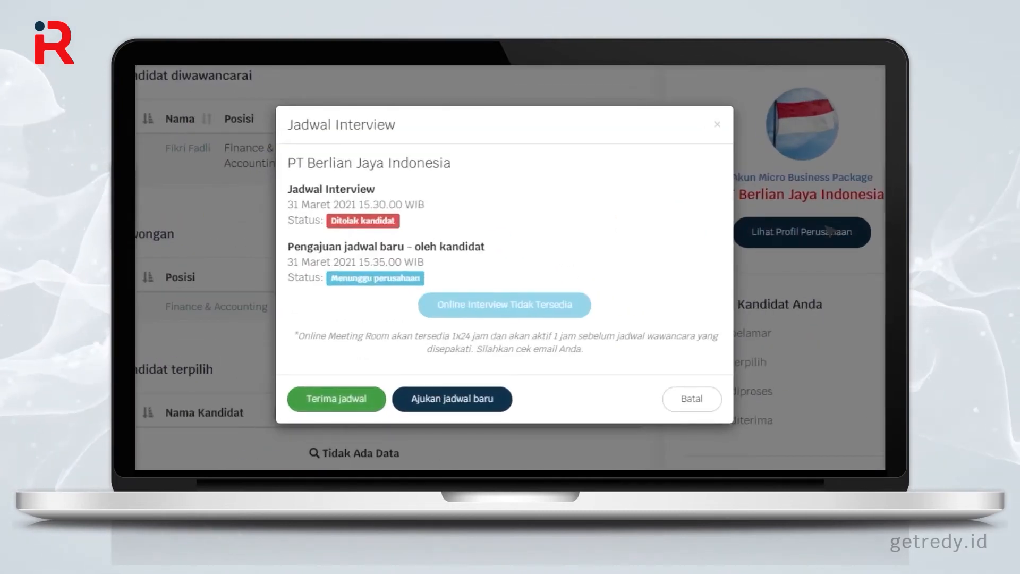
pyautogui.click(377, 408)
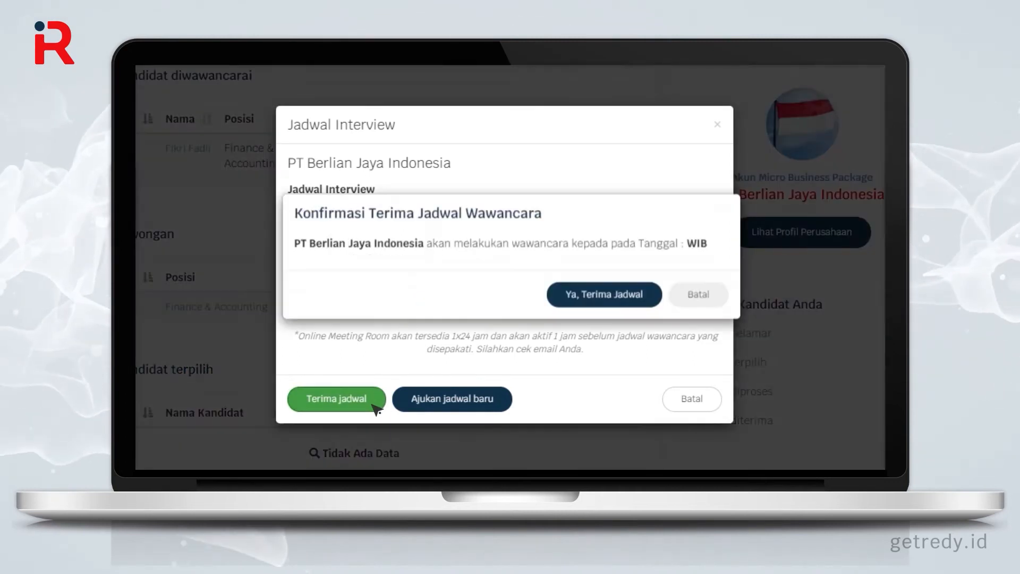
pyautogui.click(637, 318)
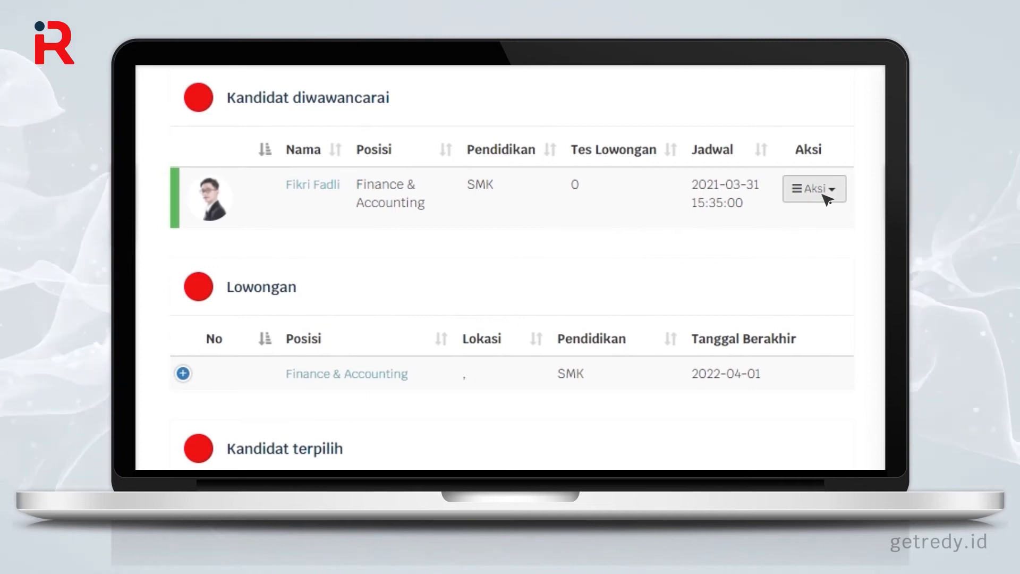
# Step: Join the Online Interview video call from the applicant's interview schedule
pyautogui.click(826, 199)
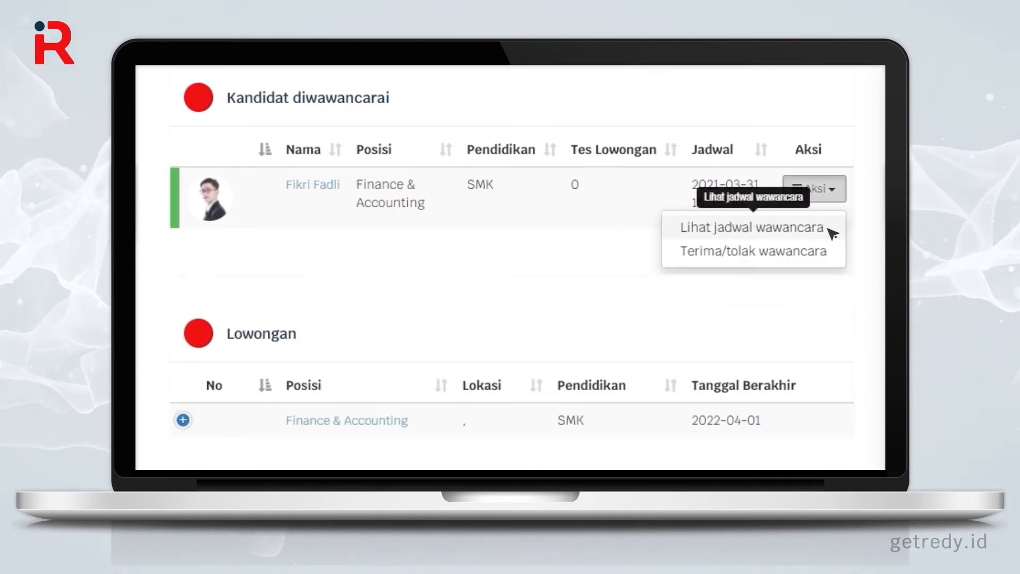
pyautogui.click(829, 228)
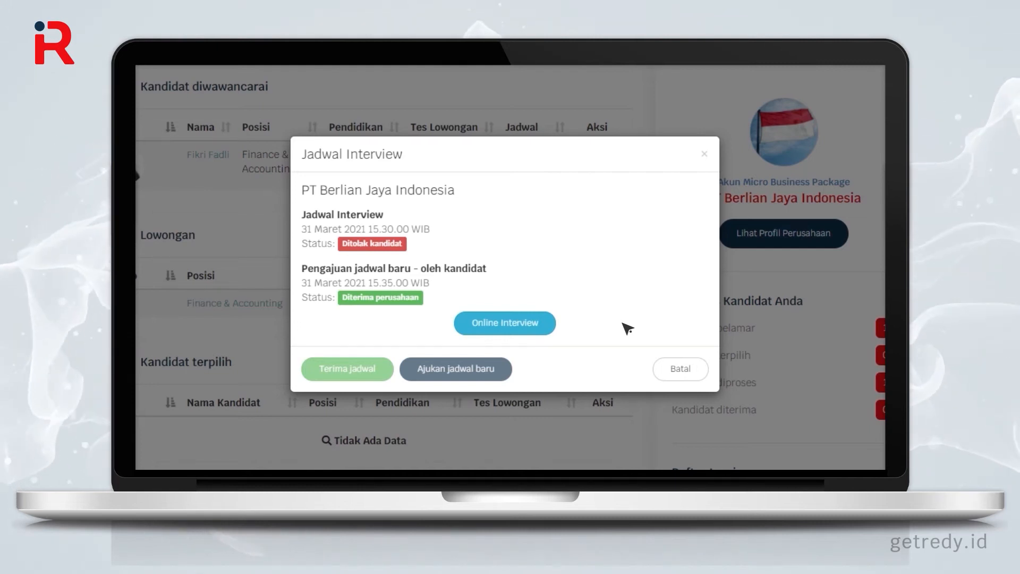
pyautogui.click(538, 327)
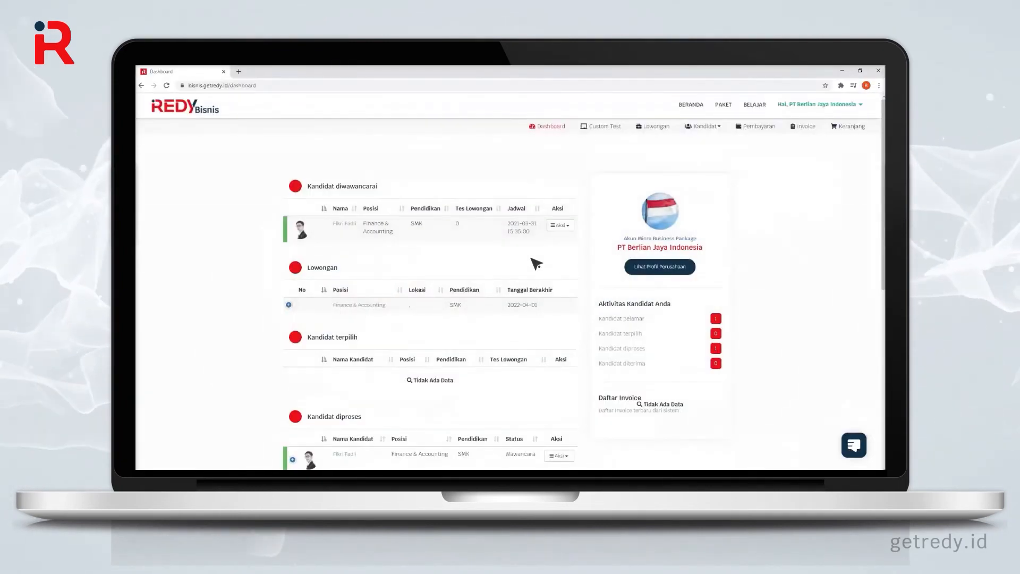
# Step: Mark the interviewed applicant as accepted with Ya, Terima and return to the dashboard
pyautogui.click(560, 225)
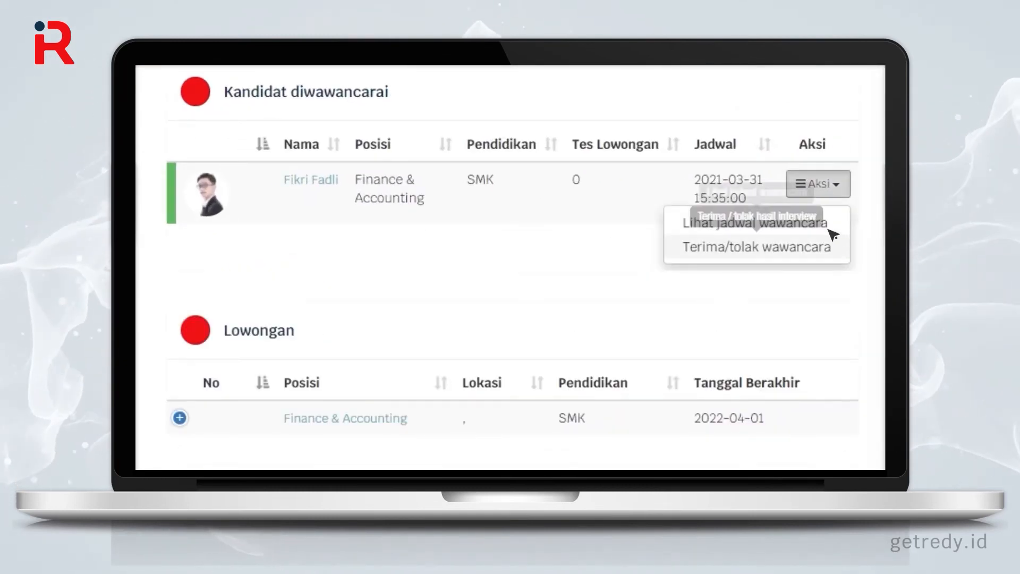
pyautogui.click(839, 257)
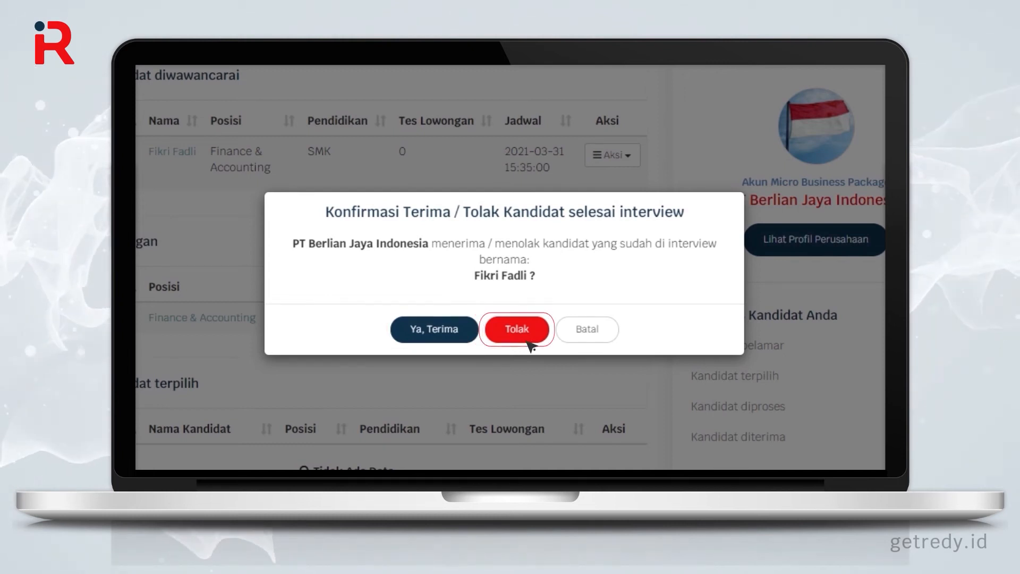
pyautogui.click(434, 329)
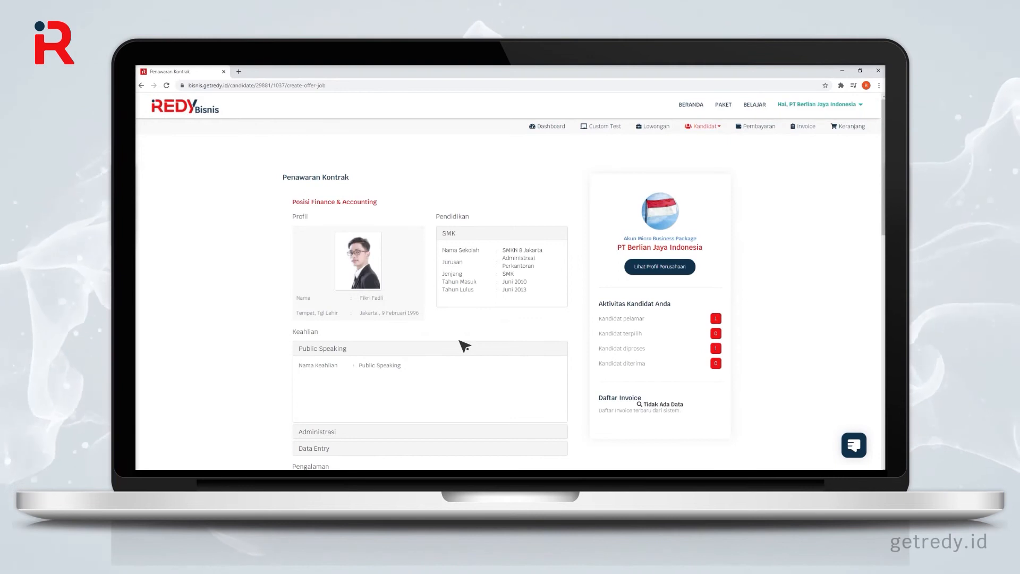
pyautogui.click(550, 128)
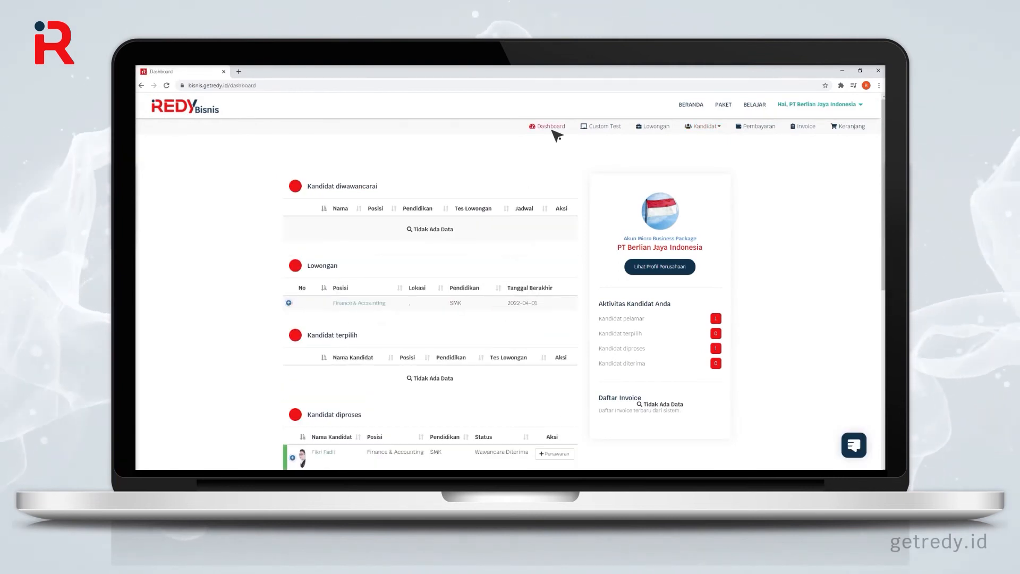
# Step: Send the candidate a Full Time, 12-month contract offer with a 5,000,000 salary
pyautogui.scroll(-5, 553, 132)
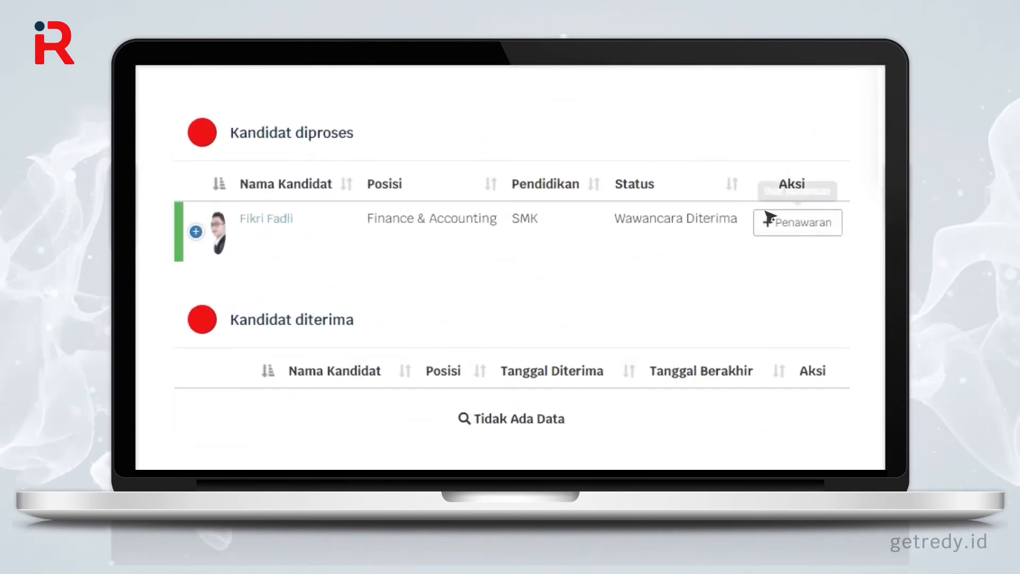
pyautogui.click(809, 228)
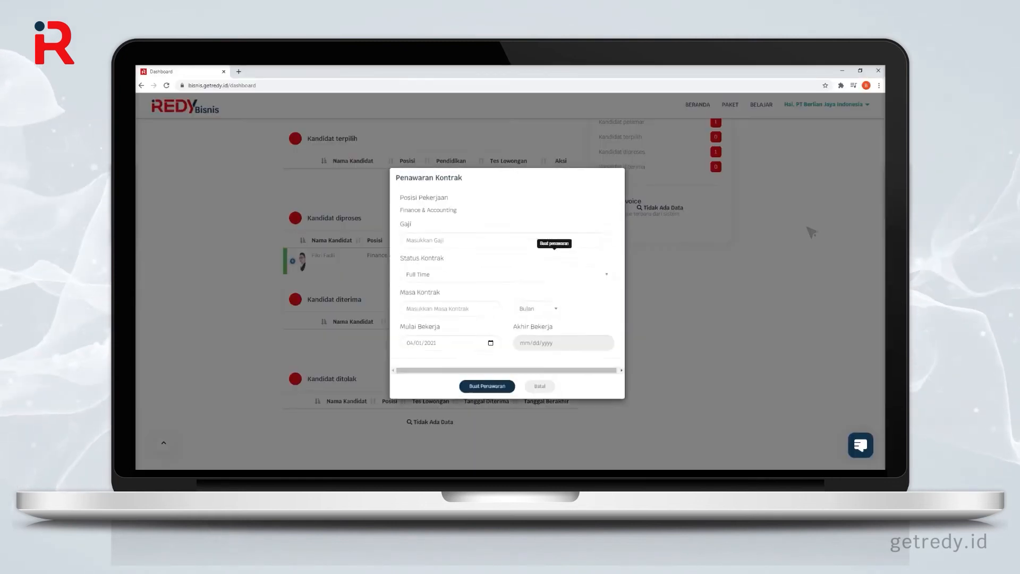
pyautogui.click(425, 213)
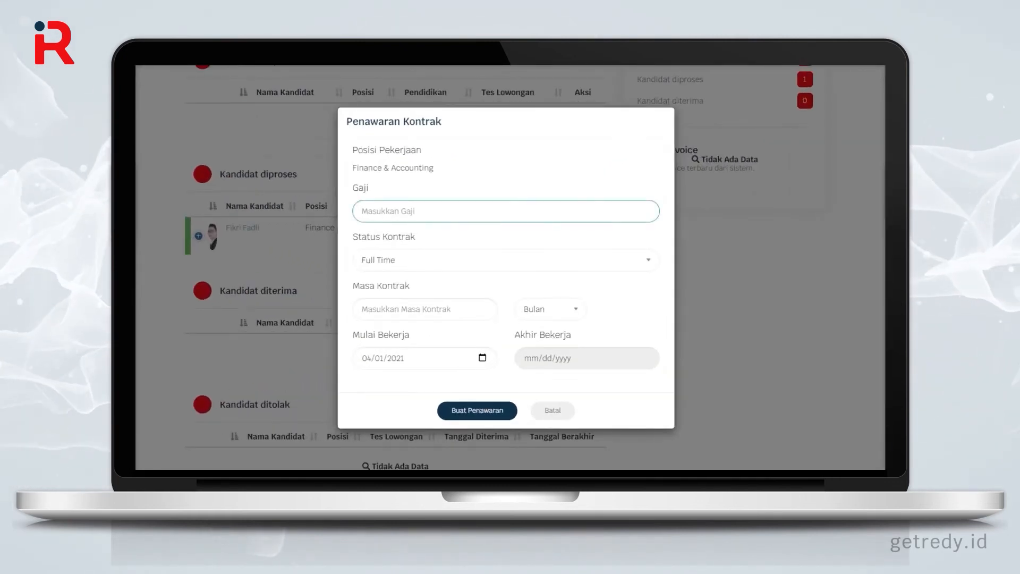
pyautogui.write('5,000,000')
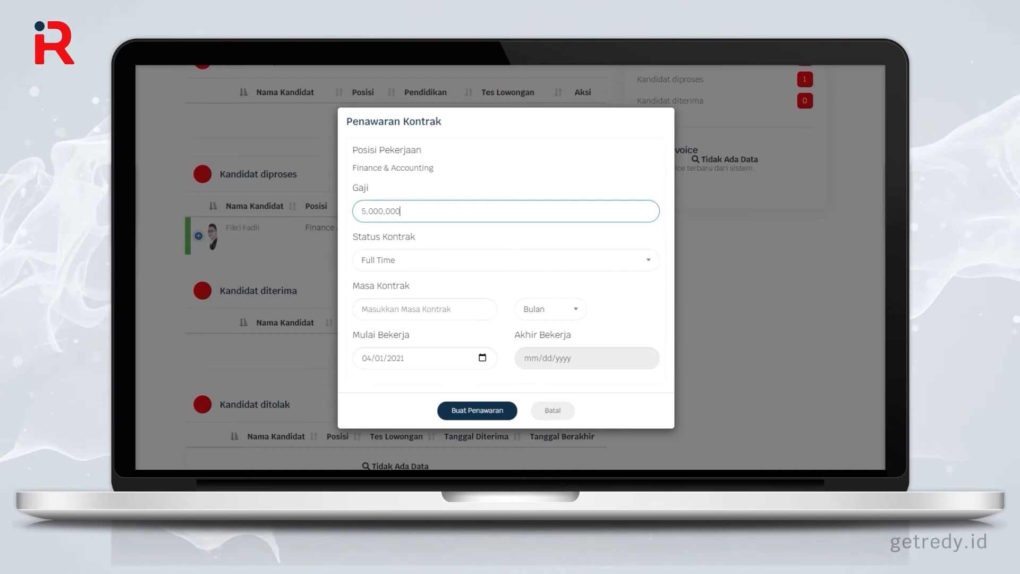
pyautogui.click(506, 260)
pyautogui.click(425, 302)
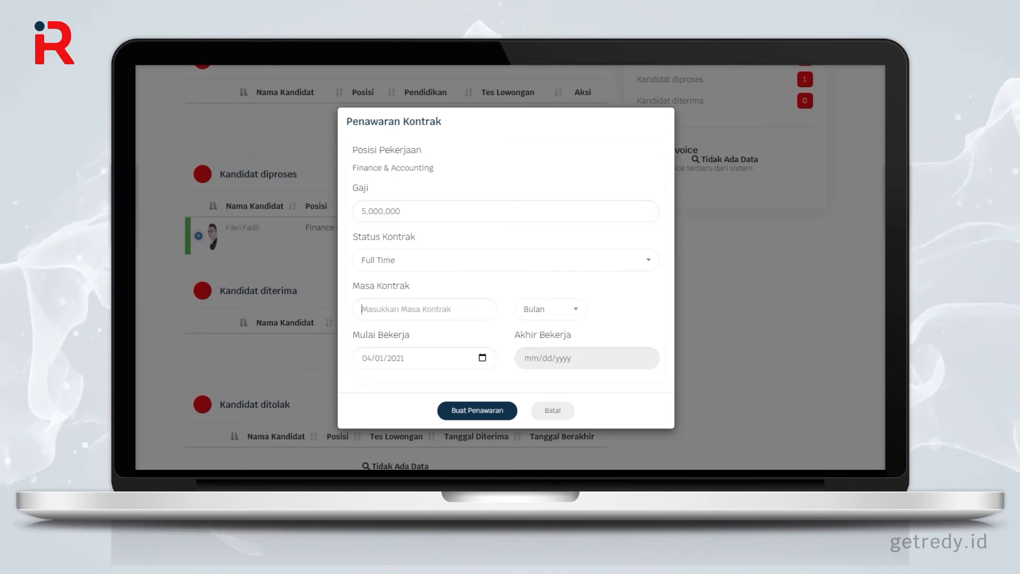
pyautogui.click(426, 309)
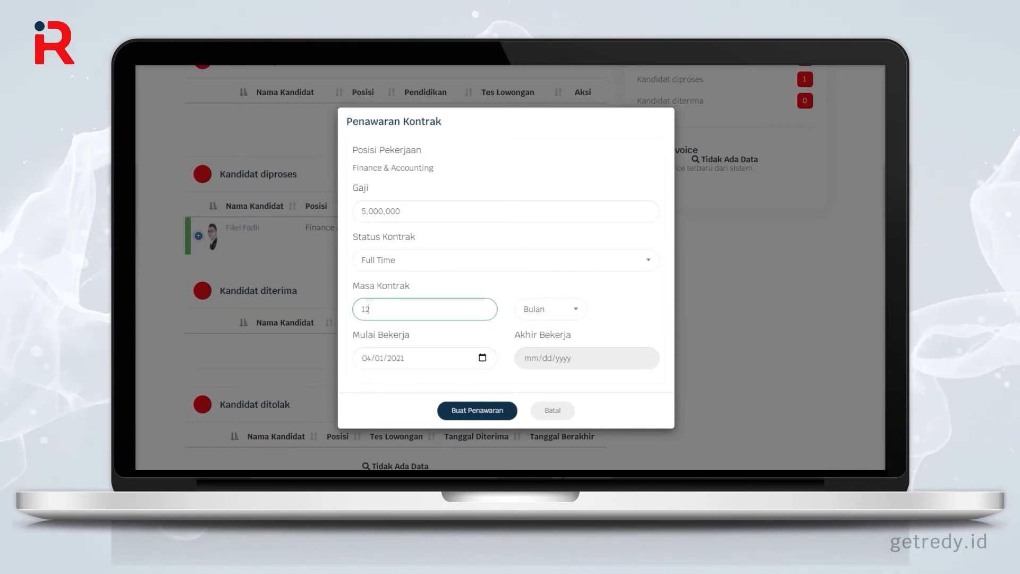
pyautogui.click(551, 309)
pyautogui.click(551, 351)
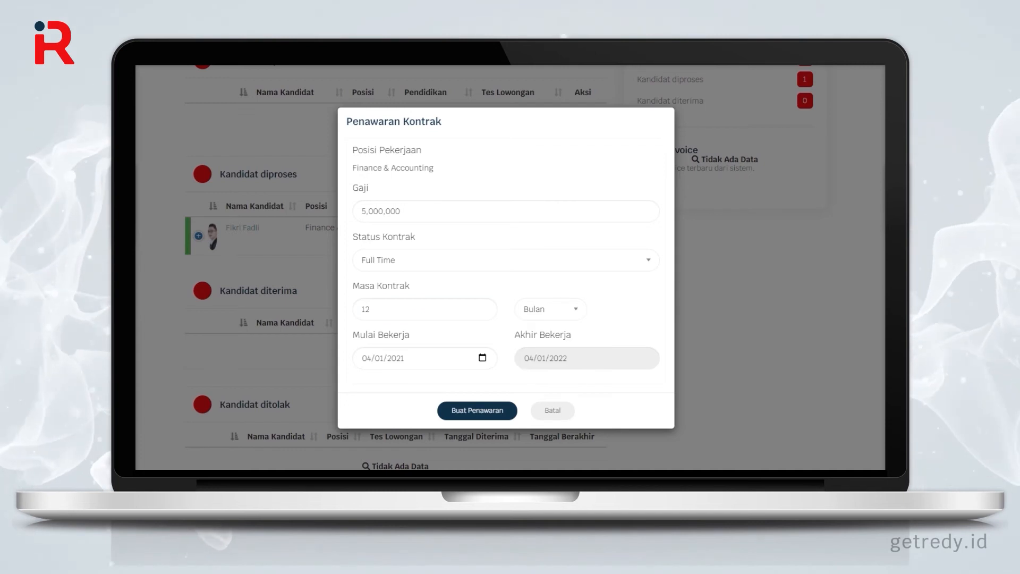
pyautogui.click(502, 417)
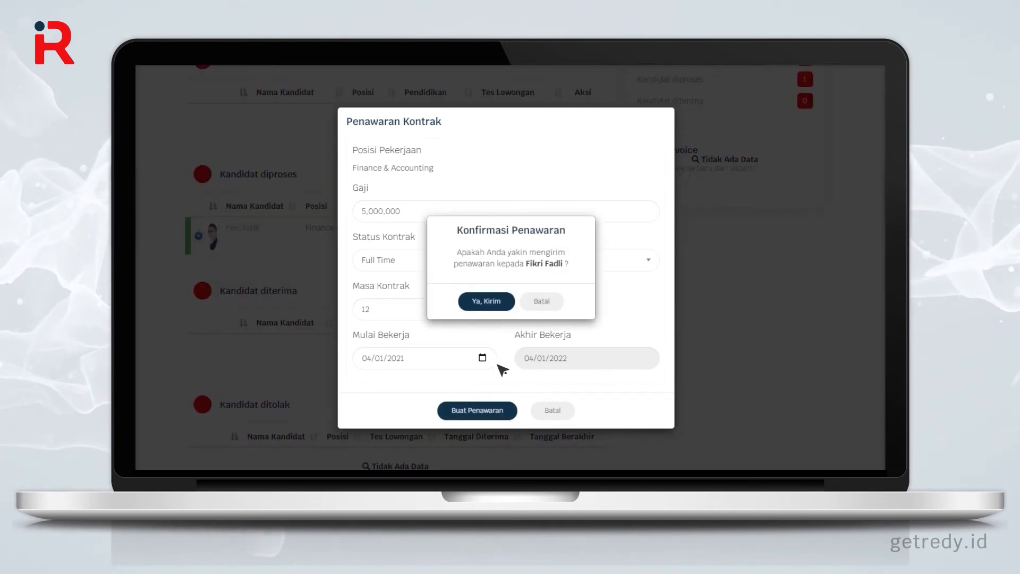
pyautogui.click(497, 307)
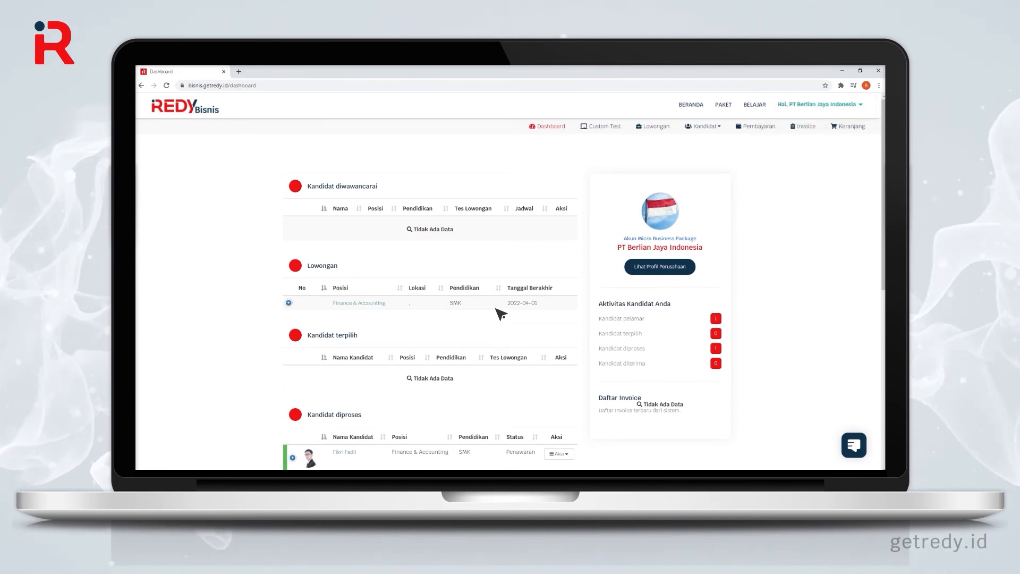
# Step: Accept the candidate's Rp 6.000.000 one-year counter-offer under Penawaran Dari Kandidat
pyautogui.scroll(-3, 499, 313)
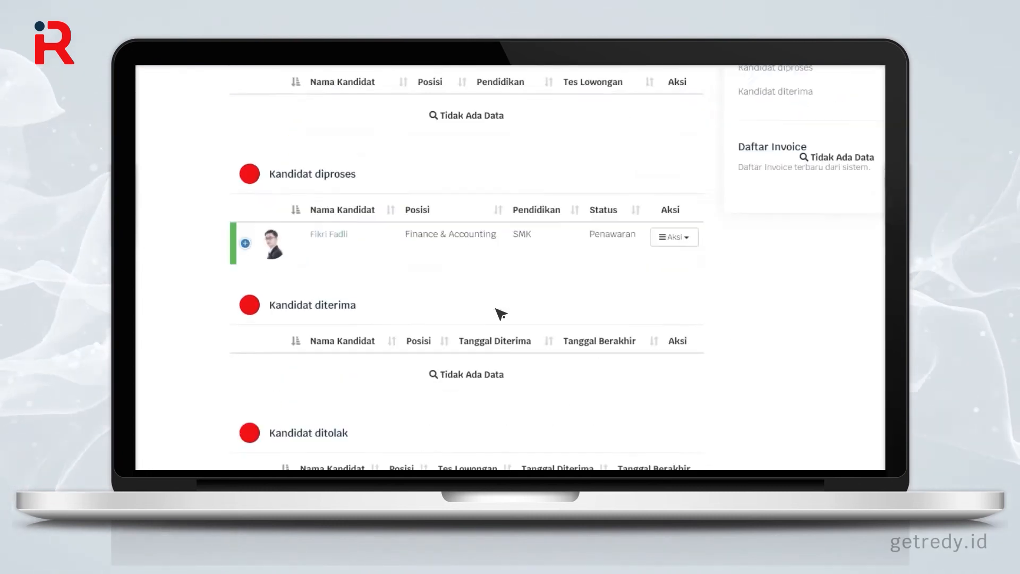
pyautogui.click(559, 314)
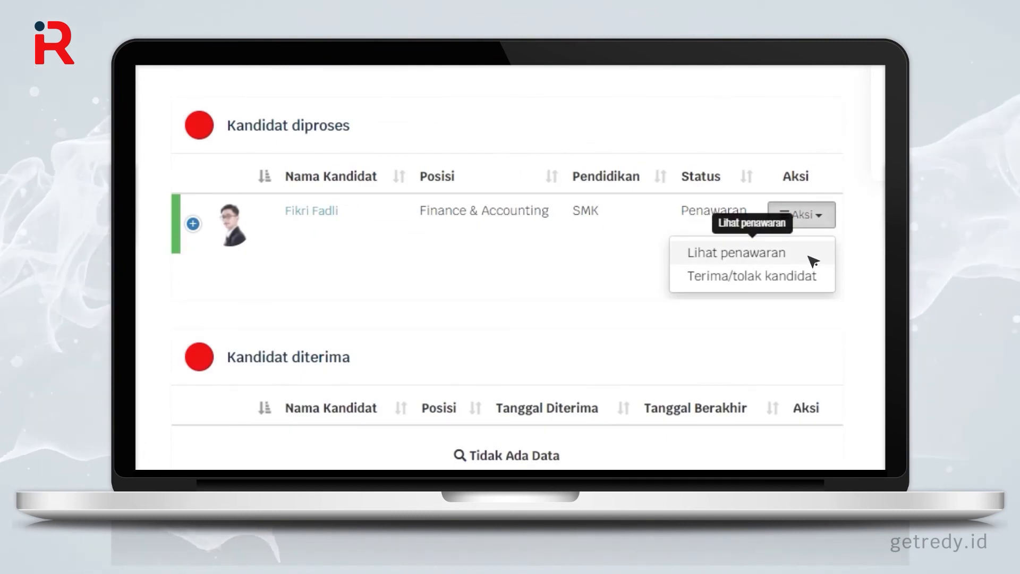
pyautogui.click(807, 255)
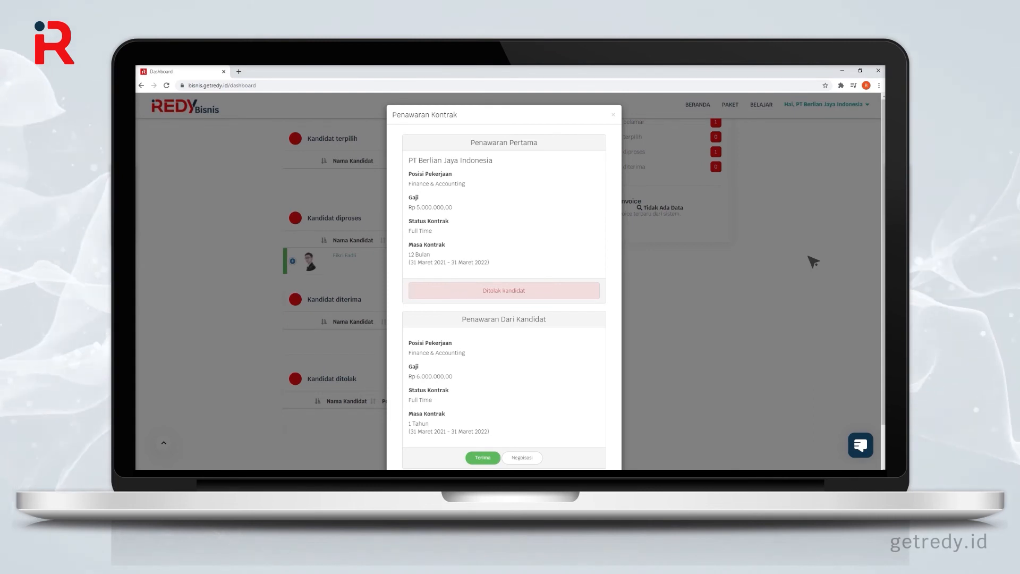
pyautogui.scroll(-2, 813, 262)
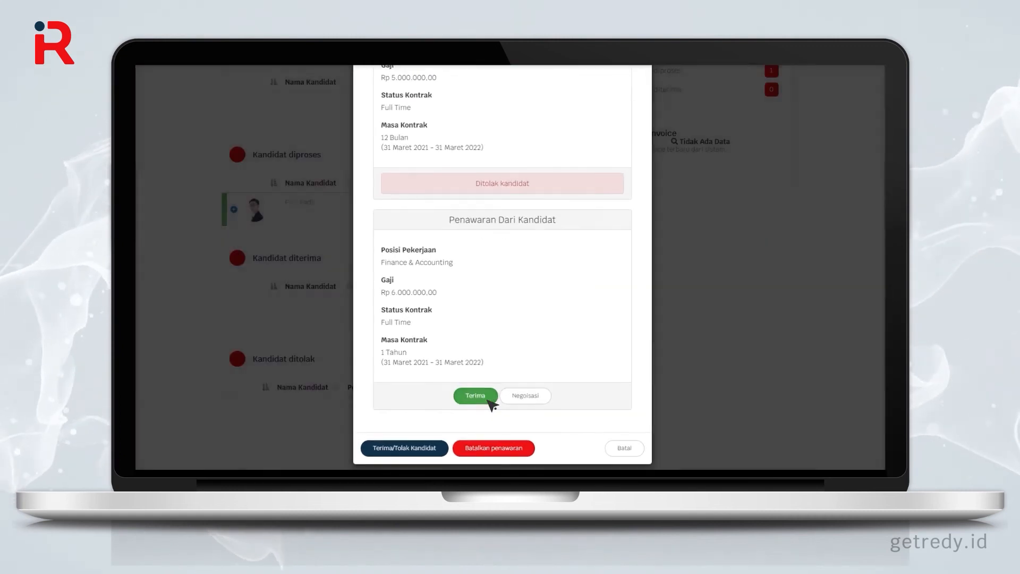
pyautogui.click(492, 411)
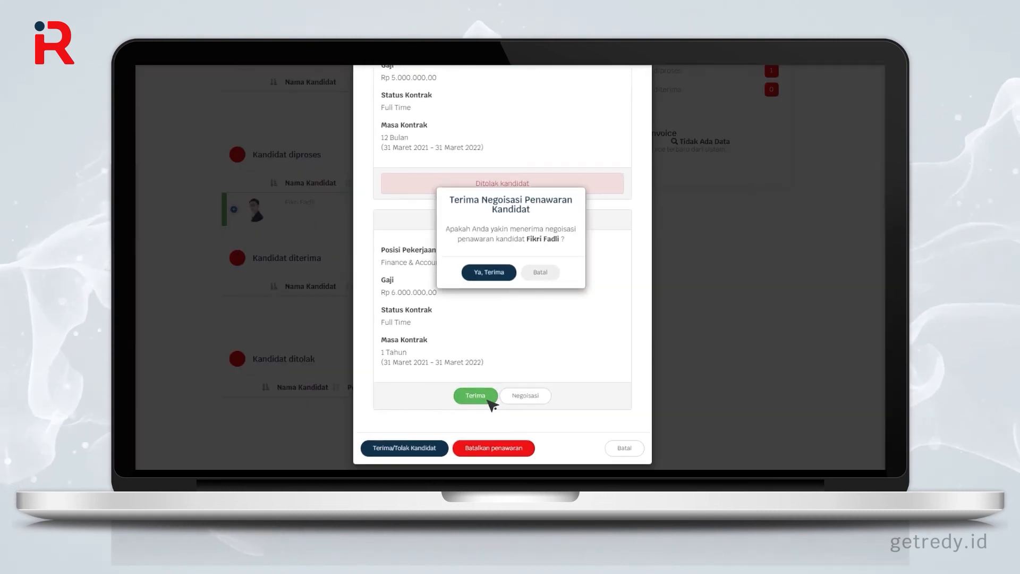
pyautogui.click(499, 276)
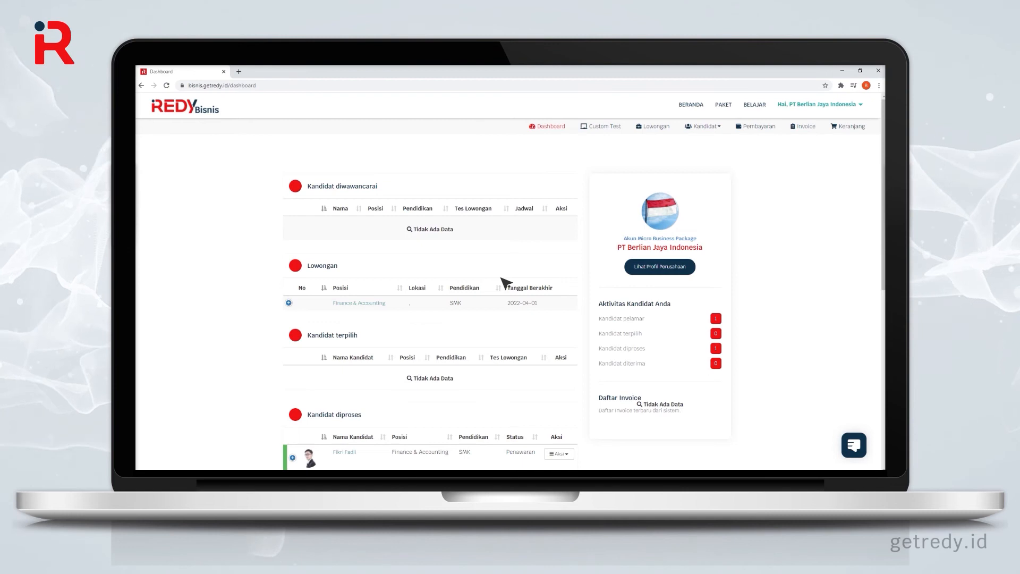
# Step: Upload and send the Kontrak Kerja.pdf contract from the candidate's offer details
pyautogui.scroll(-5, 502, 280)
pyautogui.click(559, 217)
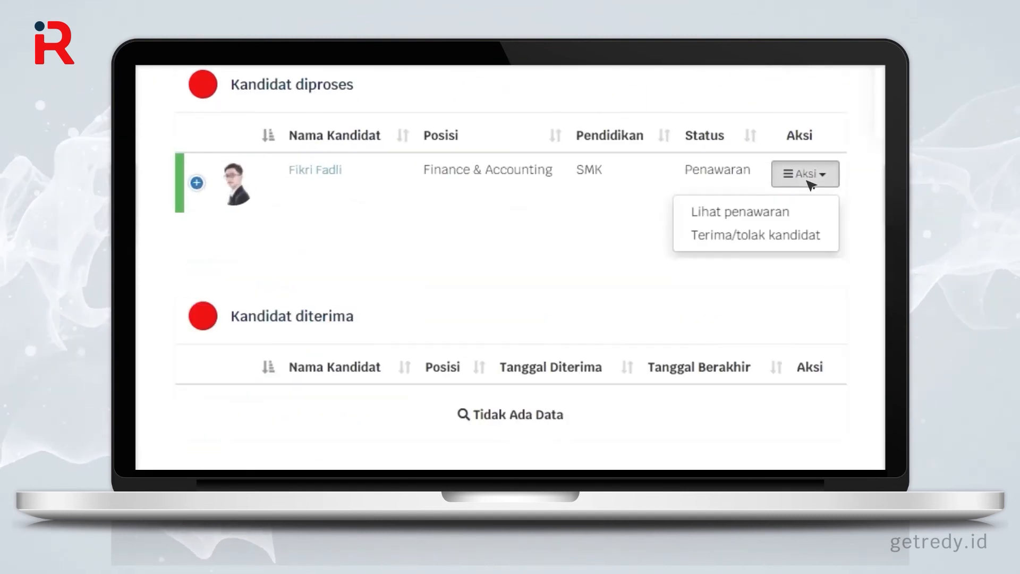
pyautogui.click(815, 218)
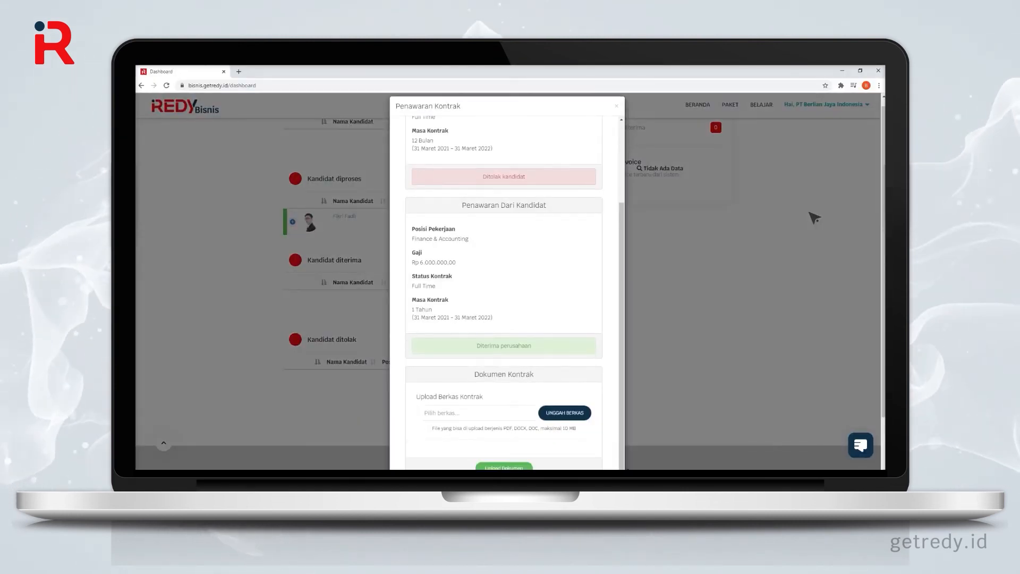
pyautogui.scroll(-2, 814, 217)
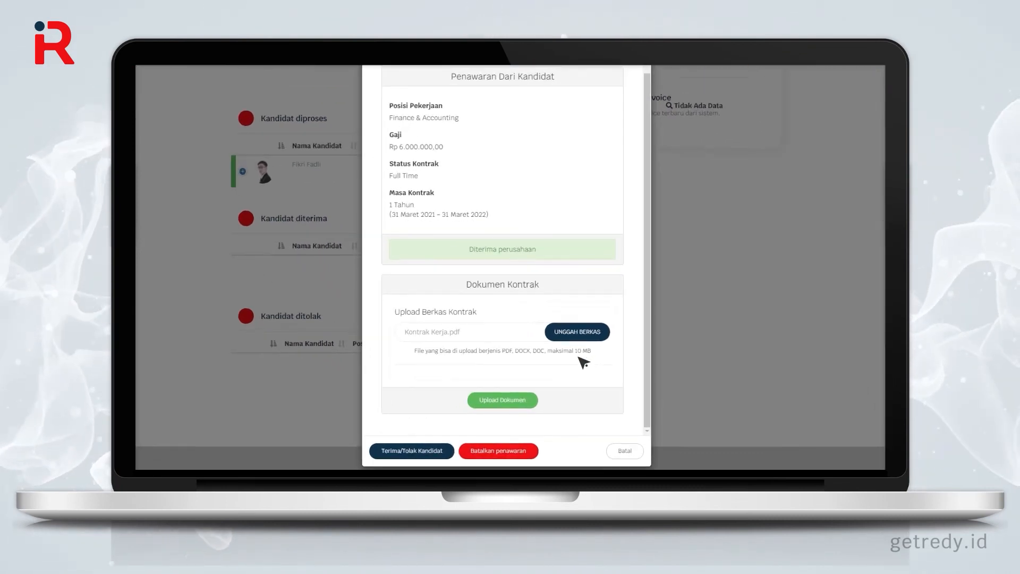
pyautogui.click(502, 400)
pyautogui.click(505, 283)
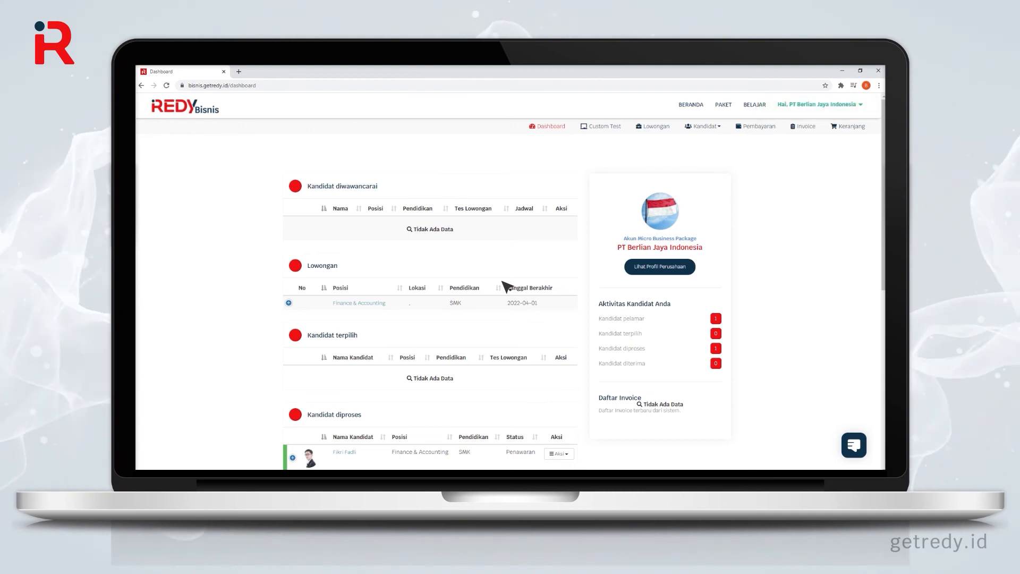
# Step: Hire the candidate via Terima/Tolak Kandidat with Ya, Terima and close the success message
pyautogui.scroll(-5, 505, 287)
pyautogui.click(806, 175)
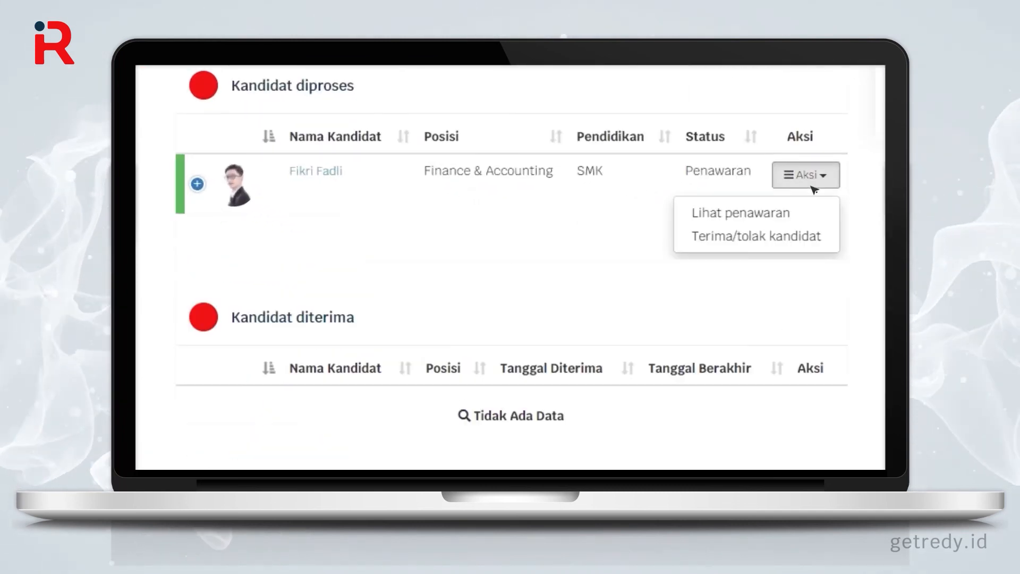
pyautogui.click(813, 216)
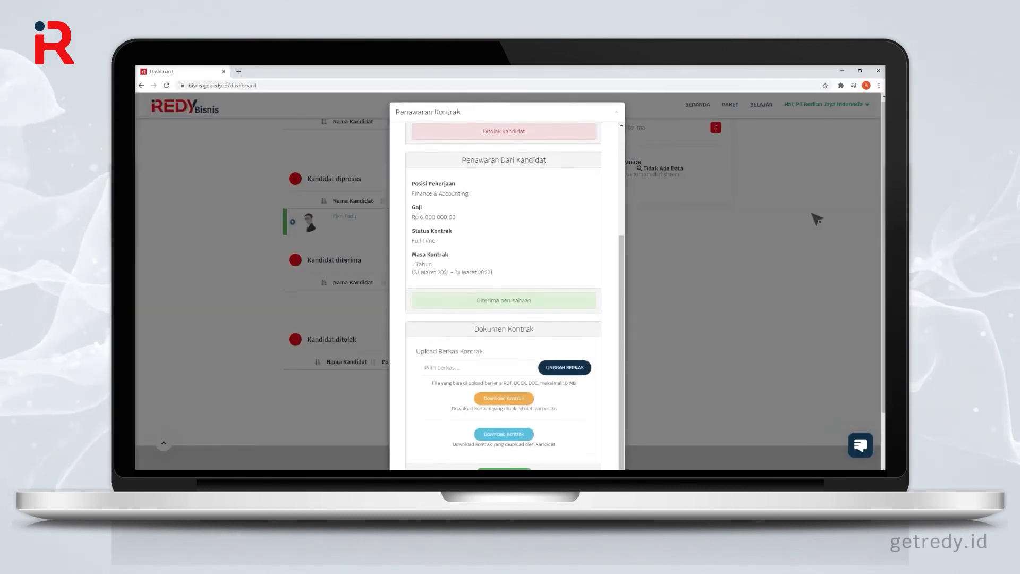
pyautogui.scroll(-2, 816, 218)
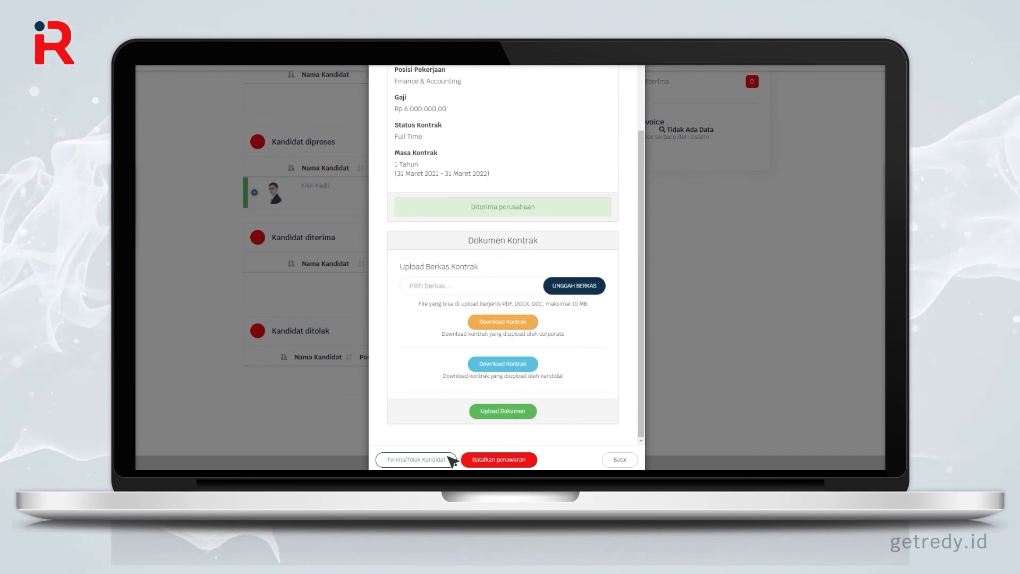
pyautogui.click(451, 459)
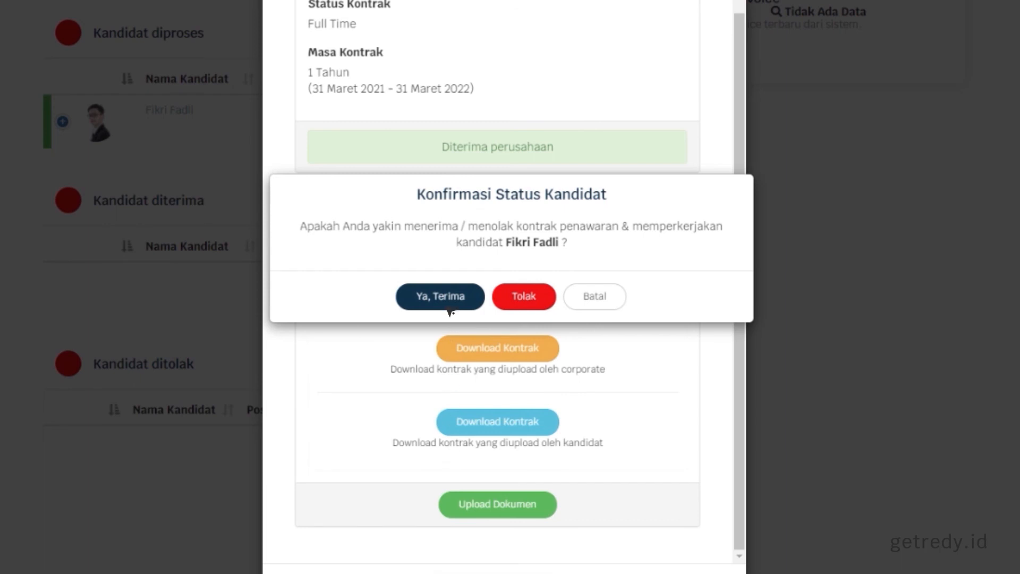
pyautogui.click(441, 297)
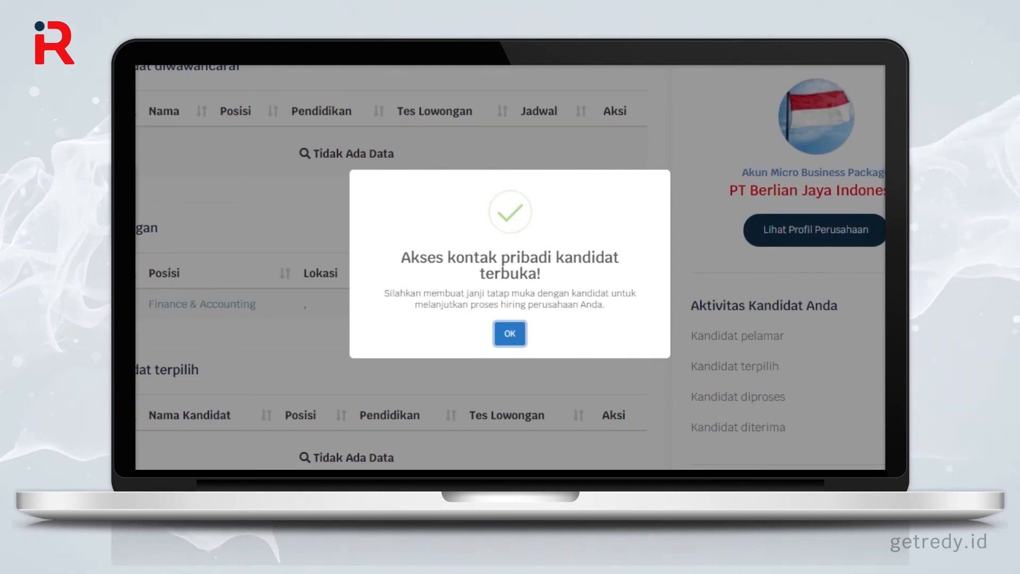
pyautogui.click(510, 334)
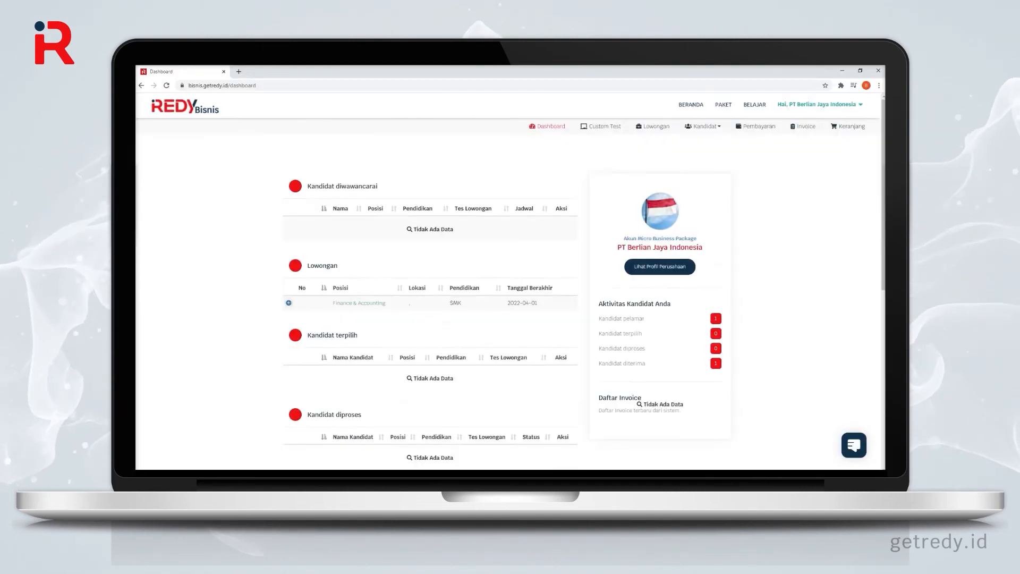
pyautogui.scroll(-7, 510, 292)
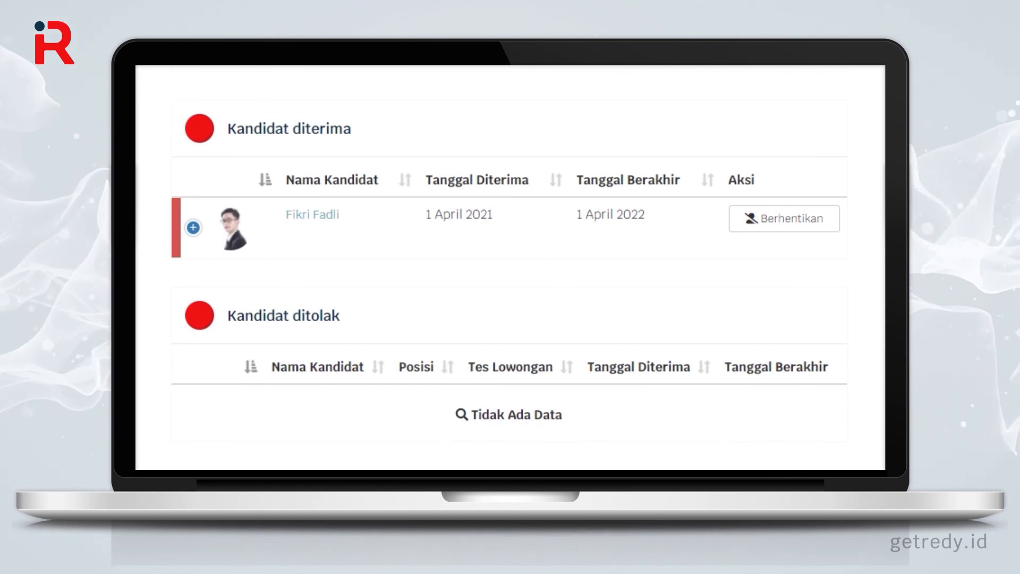
pyautogui.click(315, 215)
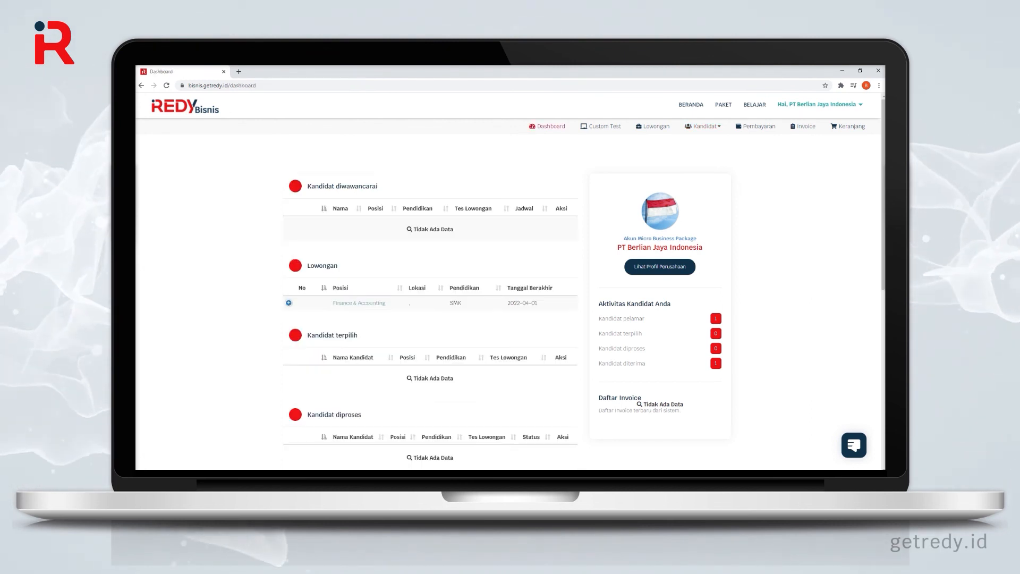
pyautogui.scroll(-7, 508, 297)
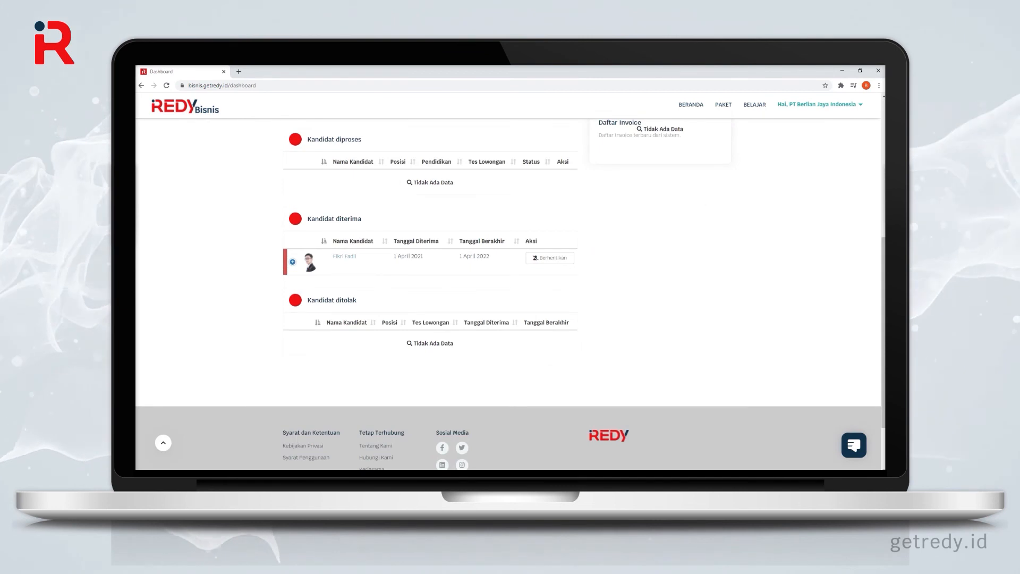